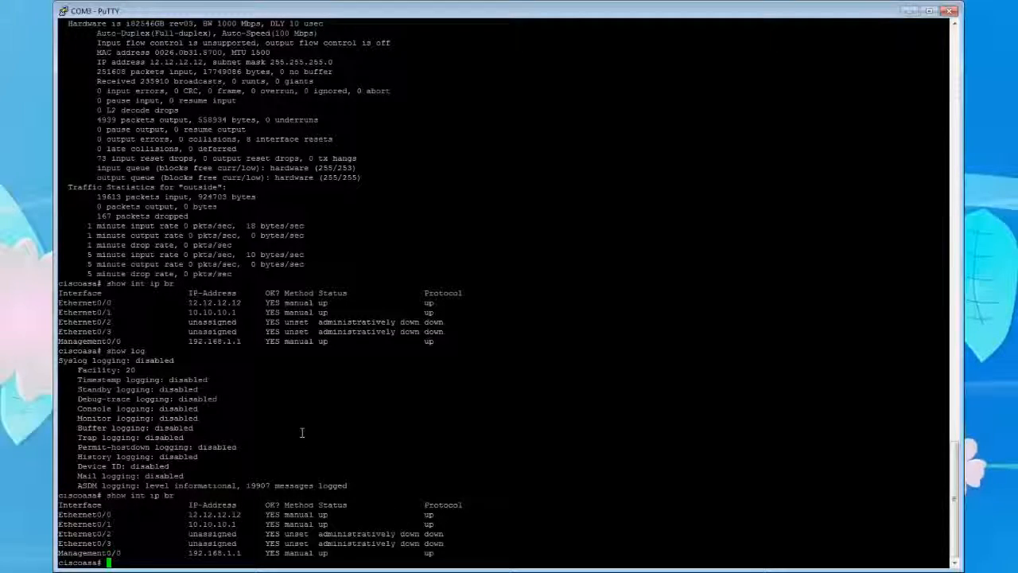
Bring up a clear prompt in the ASA console and ping 8.8.8.8 to test outside connectivity.
{"action": "key", "text": "Return"}
{"action": "key", "text": "Return"}
{"action": "key", "text": "Return"}
{"action": "key", "text": "Return"}
{"action": "key", "text": "Return"}
{"action": "key", "text": "Return"}
{"action": "key", "text": "Return"}
{"action": "key", "text": "Return"}
{"action": "key", "text": "Return"}
{"action": "key", "text": "Return"}
{"action": "key", "text": "Return"}
{"action": "key", "text": "Return"}
{"action": "key", "text": "Return"}
{"action": "key", "text": "Return"}
{"action": "key", "text": "Return"}
{"action": "key", "text": "Return"}
{"action": "key", "text": "Return"}
{"action": "key", "text": "Return"}
{"action": "key", "text": "Return"}
{"action": "key", "text": "Return"}
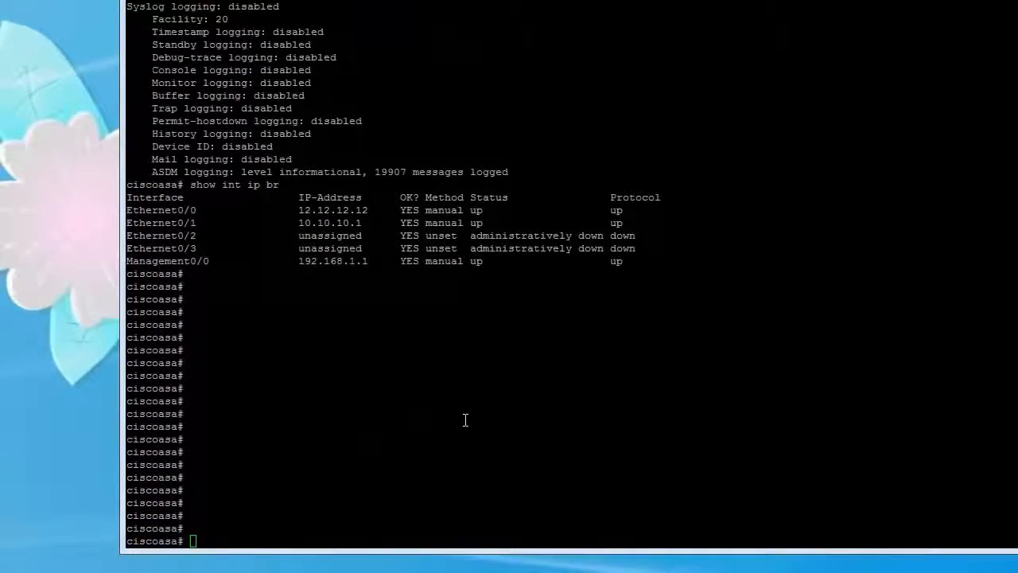
{"action": "key", "text": "Return"}
{"action": "key", "text": "Return"}
{"action": "key", "text": "Return"}
{"action": "key", "text": "Return"}
{"action": "key", "text": "Return"}
{"action": "key", "text": "Return"}
{"action": "key", "text": "Return"}
{"action": "key", "text": "Return"}
{"action": "key", "text": "Return"}
{"action": "key", "text": "Return"}
{"action": "key", "text": "Return"}
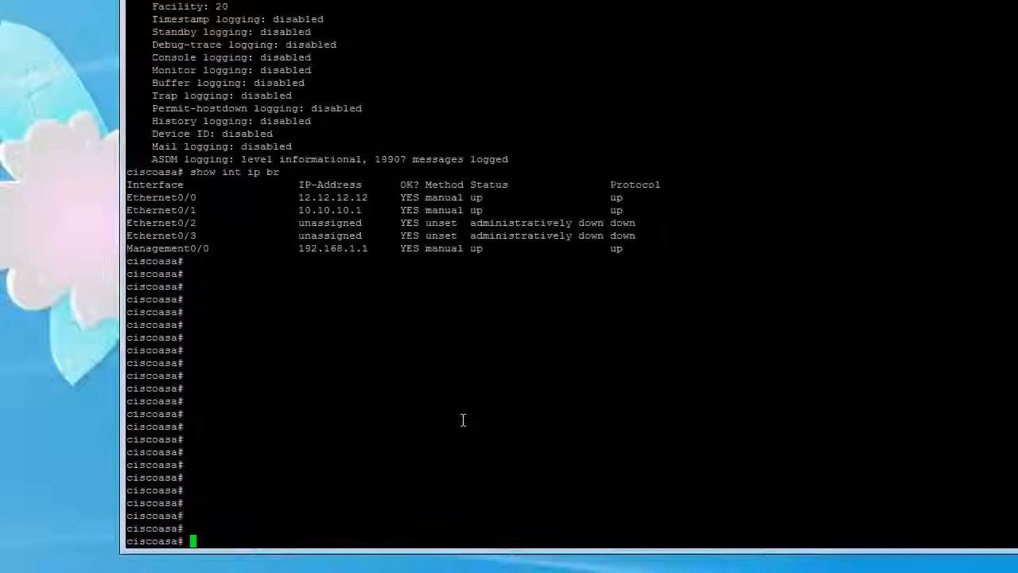
{"action": "key", "text": "Return"}
{"action": "key", "text": "Return"}
{"action": "key", "text": "Return"}
{"action": "key", "text": "Return"}
{"action": "key", "text": "Return"}
{"action": "key", "text": "Return"}
{"action": "key", "text": "Return"}
{"action": "key", "text": "Return"}
{"action": "key", "text": "Return"}
{"action": "key", "text": "Return"}
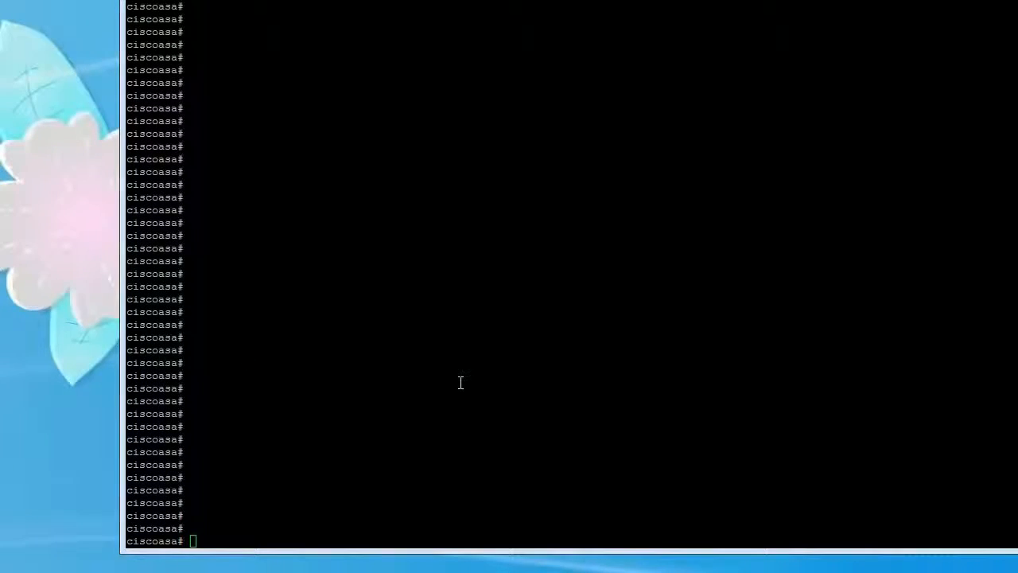
{"action": "type", "text": "ping "}
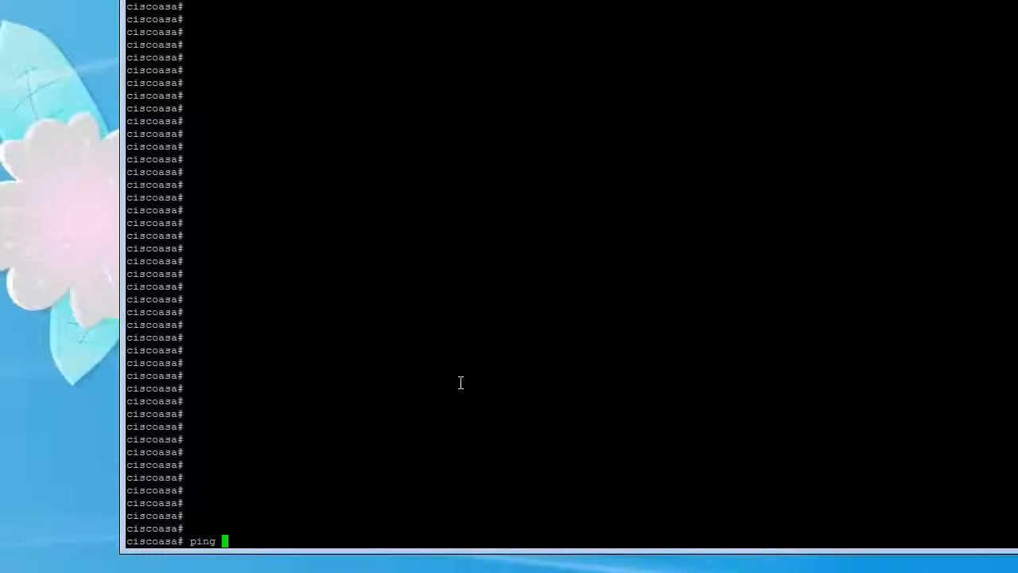
{"action": "type", "text": "8.8.8.8"}
{"action": "key", "text": "Return"}
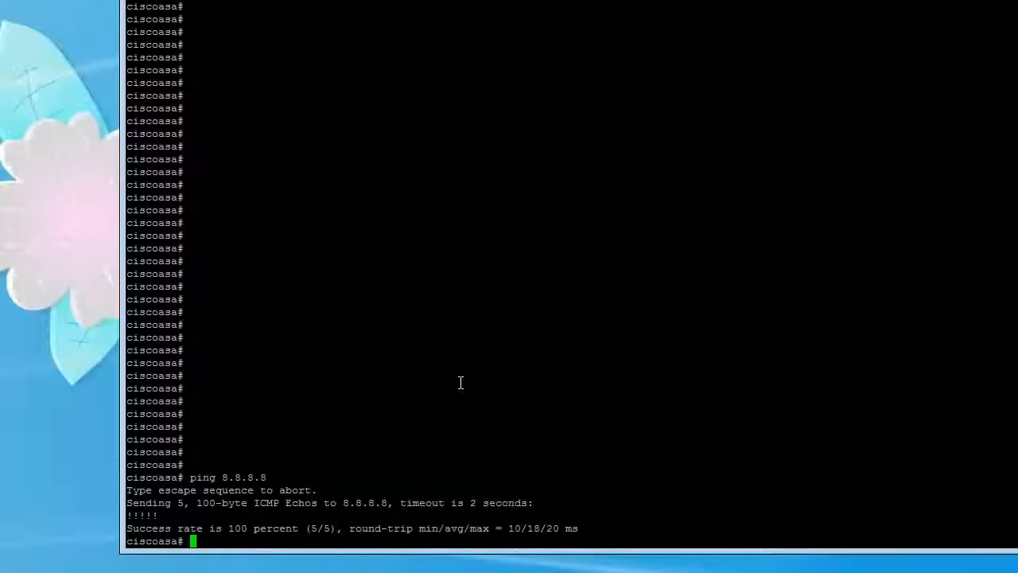
{"action": "left_click_drag", "start_coordinate": [164, 491], "coordinate": [311, 503]}
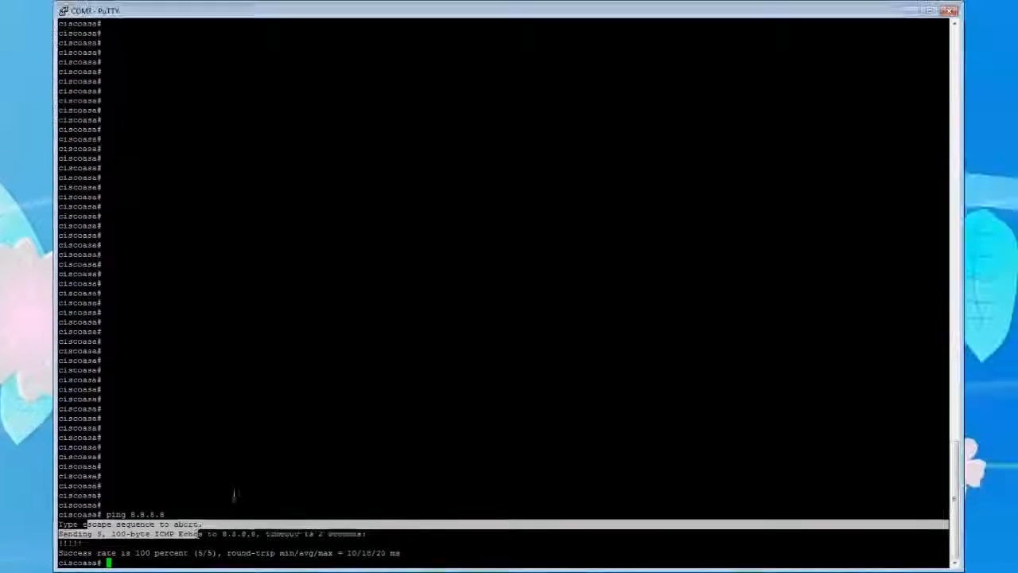
{"action": "left_click", "coordinate": [234, 552]}
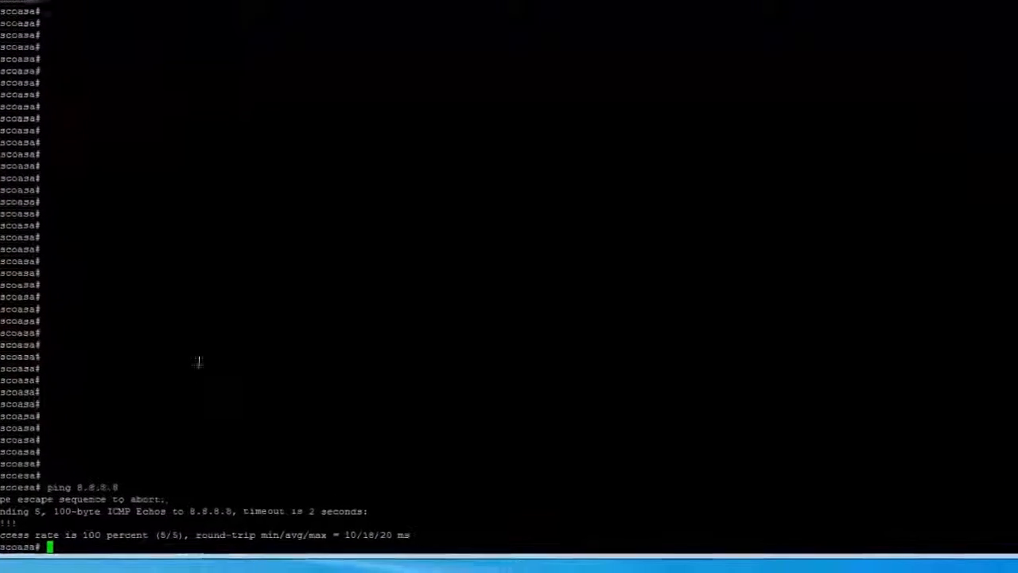
Enter configuration mode and add an inside static route for 10.10.0.0 255.255.0.0 through gateway 10.10.11.2.
{"action": "type", "text": "config t"}
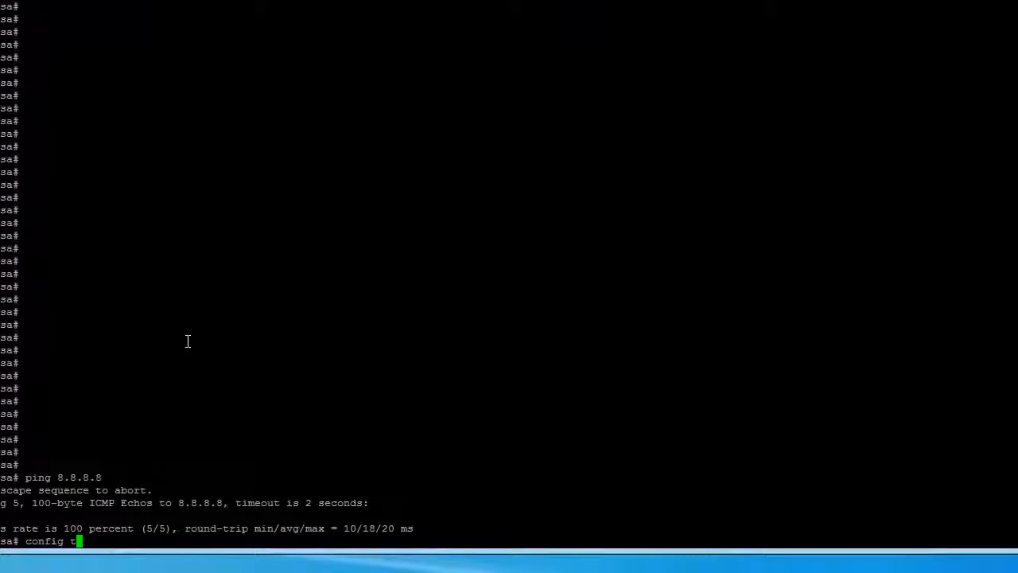
{"action": "key", "text": "Return"}
{"action": "type", "text": "route "}
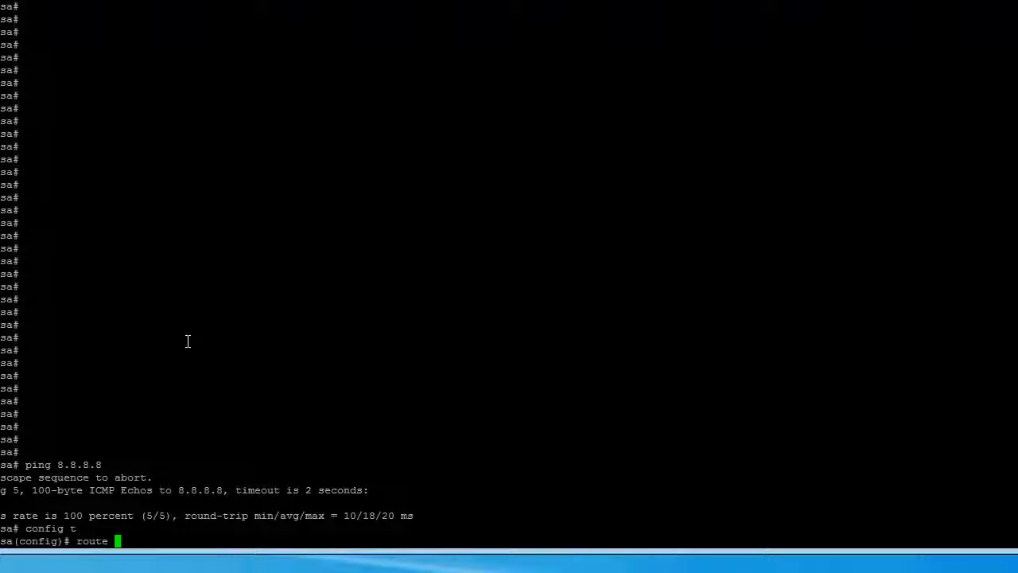
{"action": "type", "text": "inside"}
{"action": "type", "text": "10.10.0.0"}
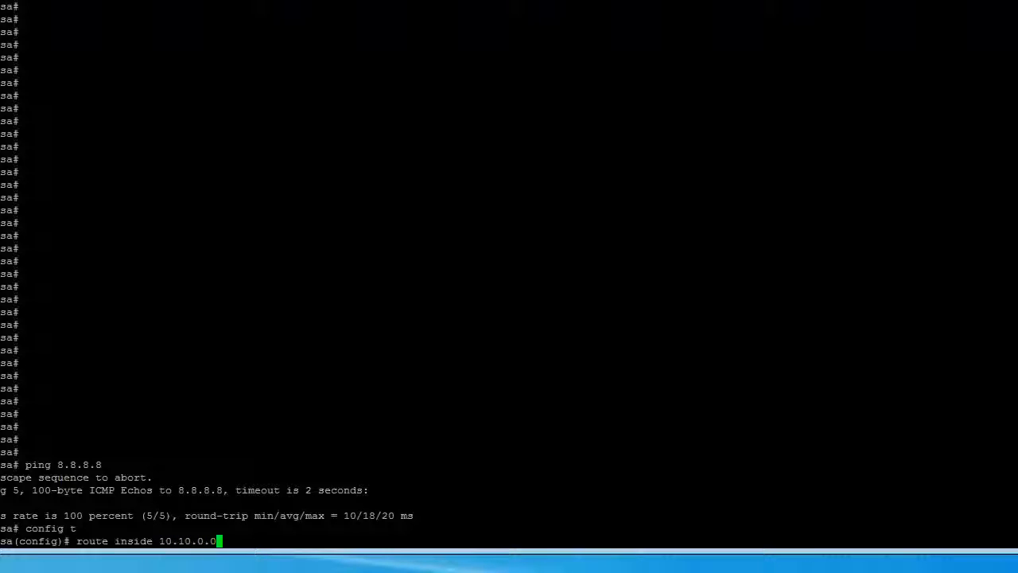
{"action": "type", "text": " 255.235"}
{"action": "type", "text": ".0.0 10.10."}
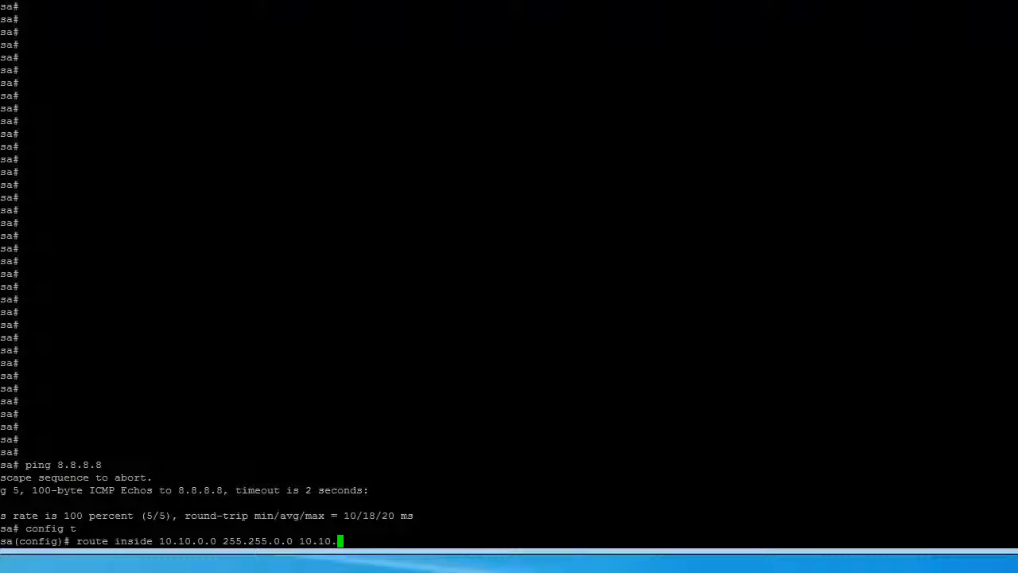
{"action": "type", "text": "10"}
{"action": "key", "text": "BackSpace"}
{"action": "key", "text": "BackSpace"}
{"action": "key", "text": "BackSpace"}
{"action": "type", "text": ".11.2"}
{"action": "key", "text": "Return"}
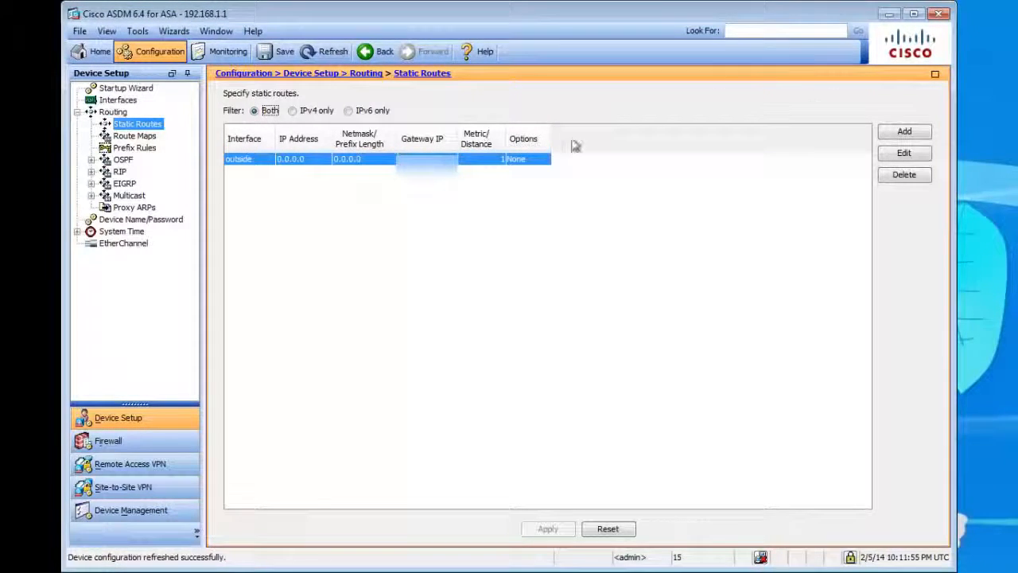
In ASDM, refresh the device configuration and check the inside and outside entries among the static routes.
{"action": "left_click", "coordinate": [320, 48]}
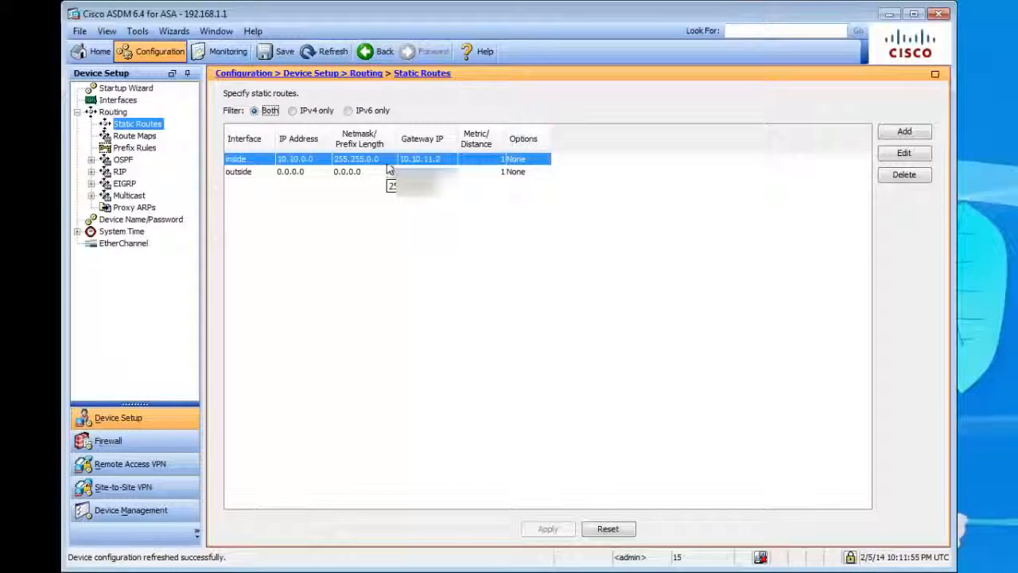
{"action": "left_click", "coordinate": [384, 173]}
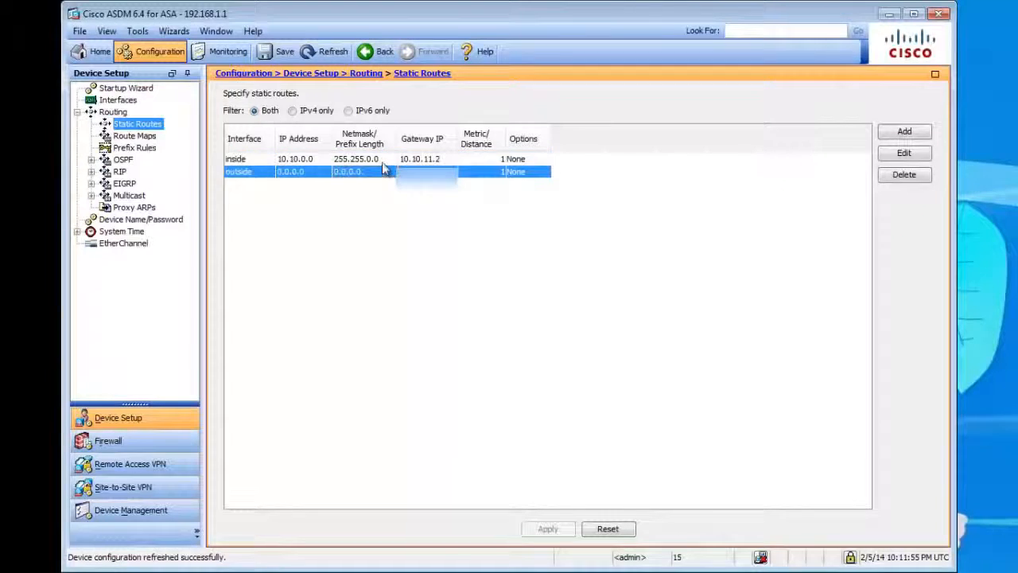
{"action": "left_click", "coordinate": [386, 161]}
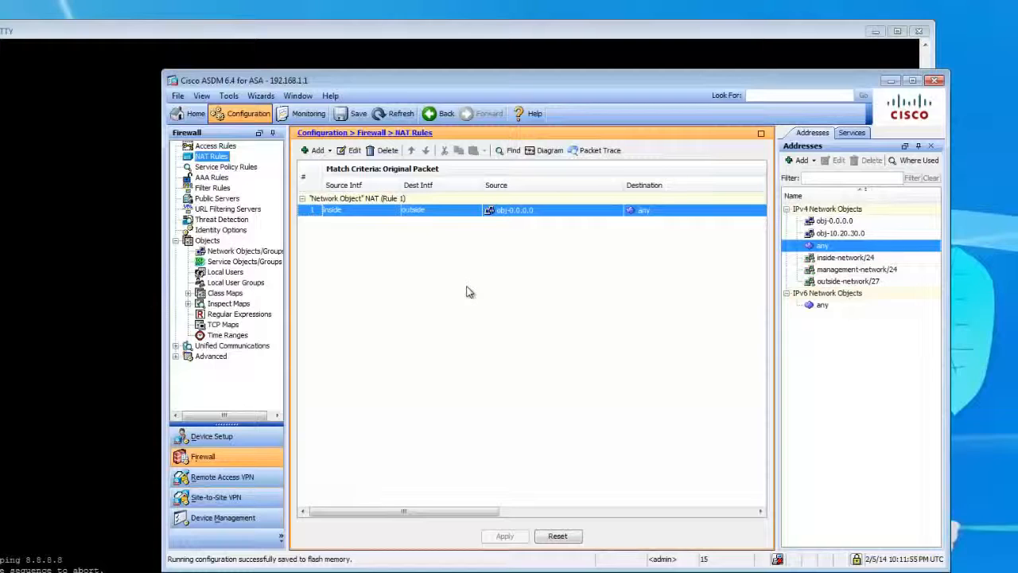
Add a host network object named obj-snmp with the IP address 10.20.30.250.
{"action": "left_click_drag", "start_coordinate": [415, 81], "coordinate": [320, 72]}
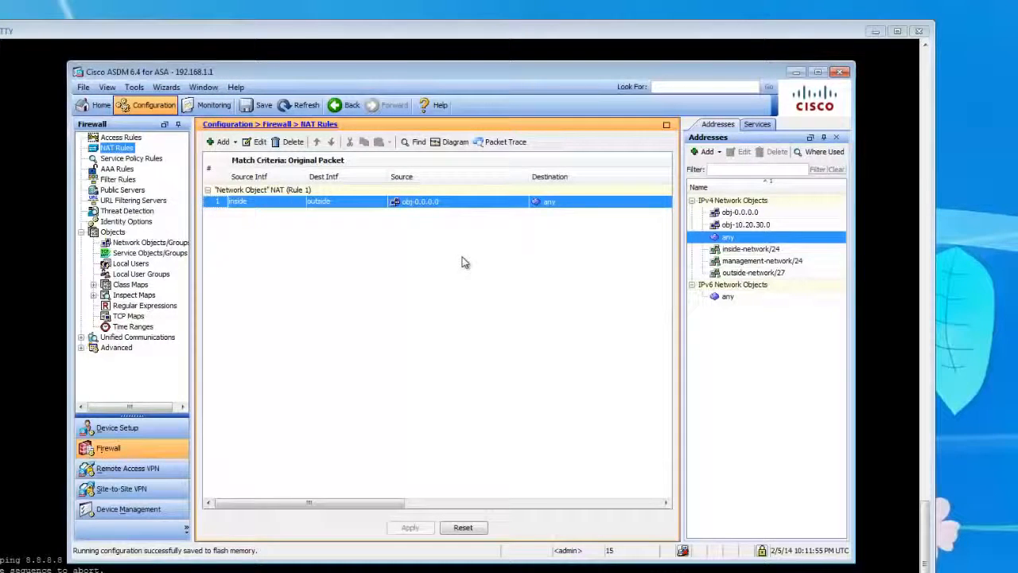
{"action": "left_click", "coordinate": [707, 151]}
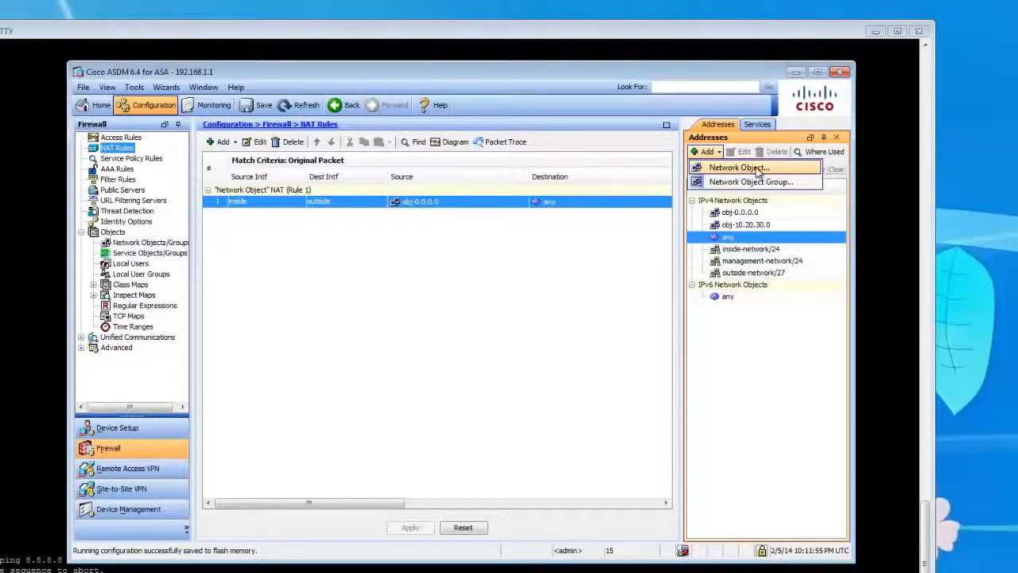
{"action": "left_click", "coordinate": [739, 167]}
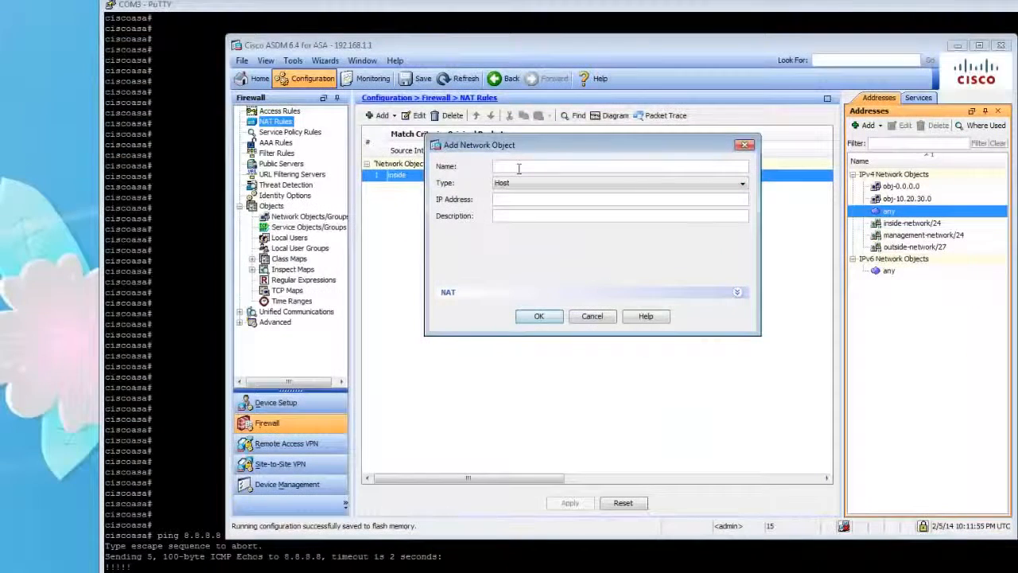
{"action": "type", "text": "obj-snm"}
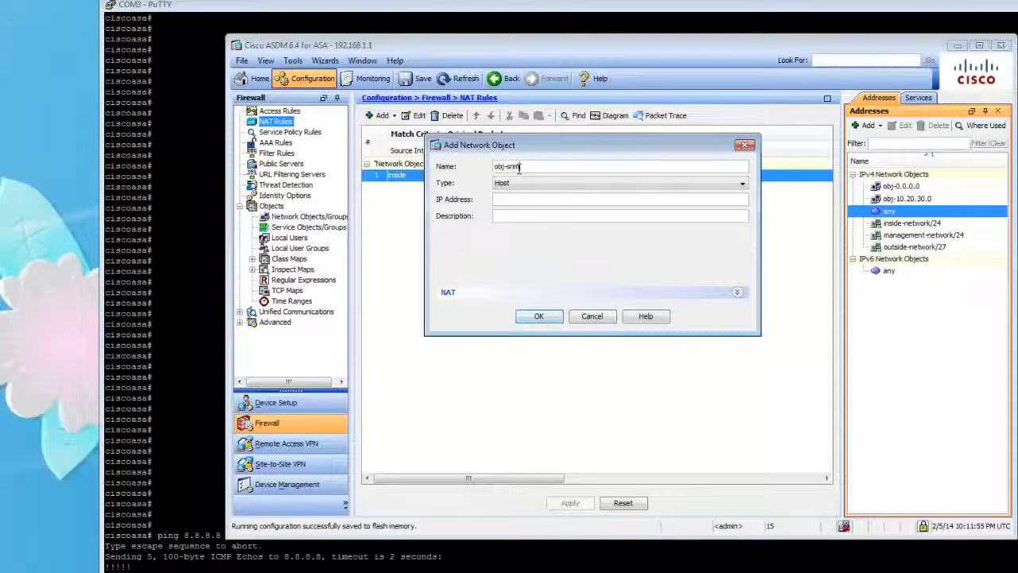
{"action": "type", "text": "p"}
{"action": "left_click", "coordinate": [522, 203]}
{"action": "type", "text": "10.20.30.1"}
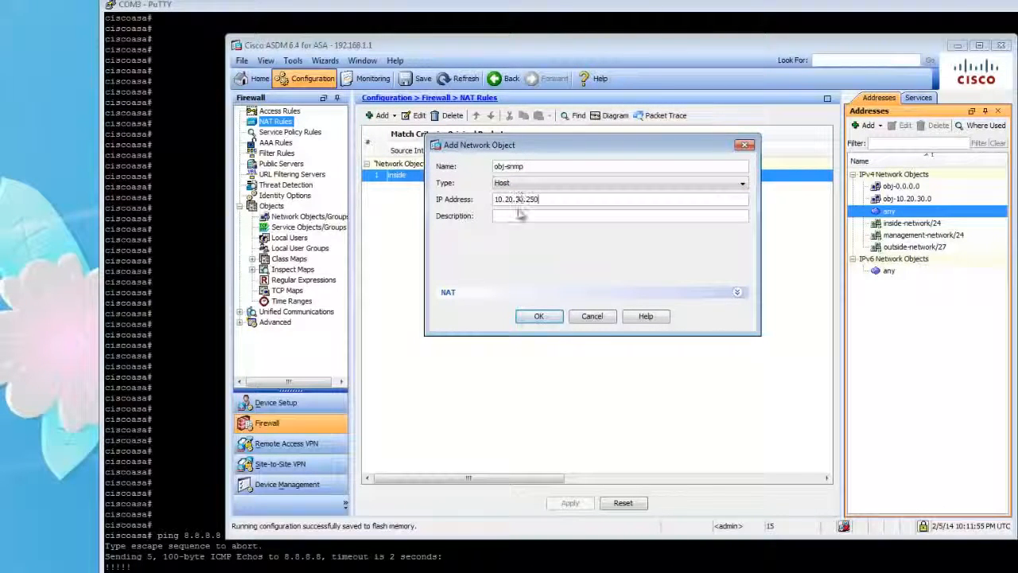
{"action": "left_click", "coordinate": [548, 315]}
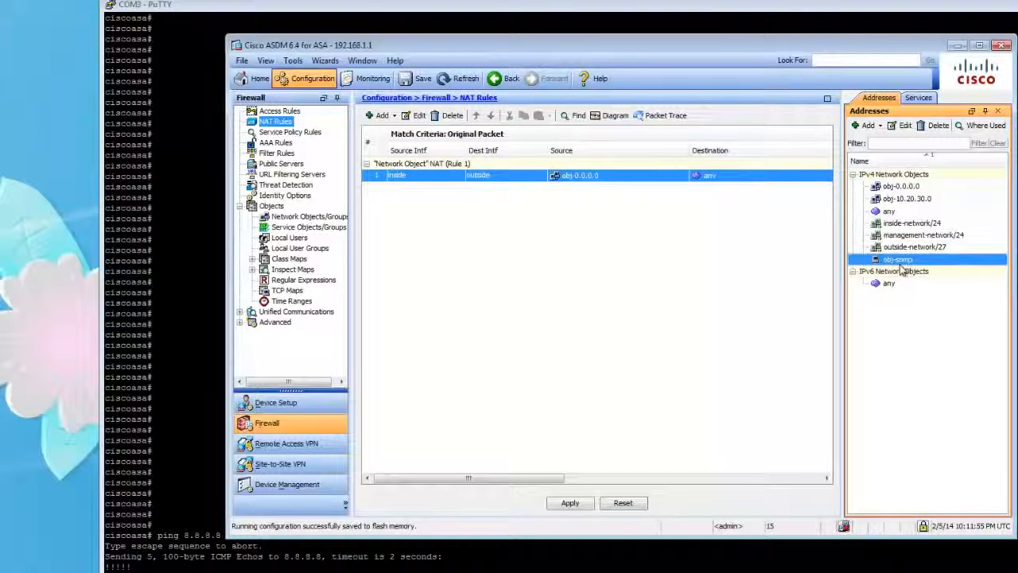
Start another host network object and name it obj-snmp-Ext.
{"action": "left_click", "coordinate": [862, 129]}
{"action": "left_click", "coordinate": [875, 140]}
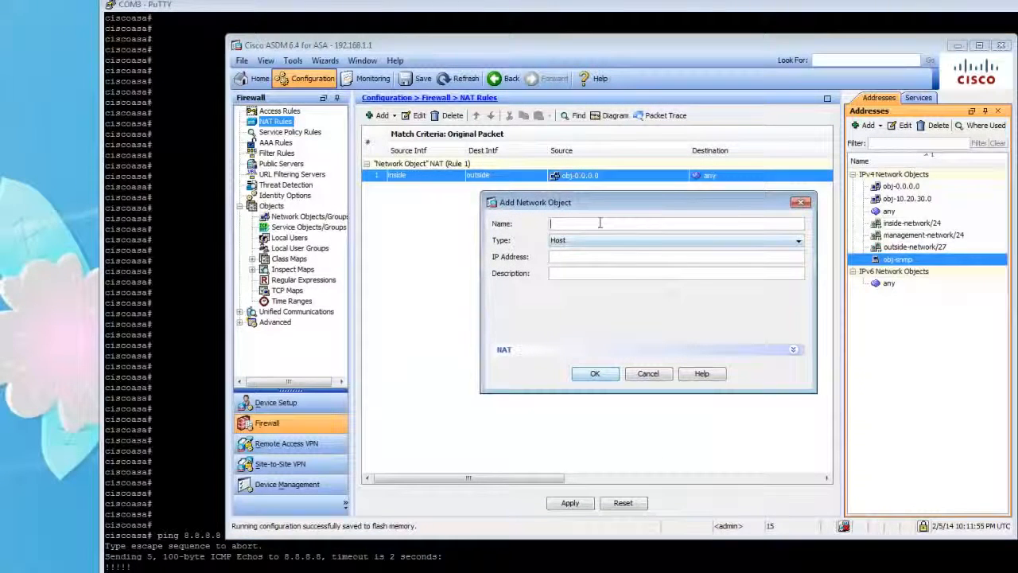
{"action": "type", "text": "obj"}
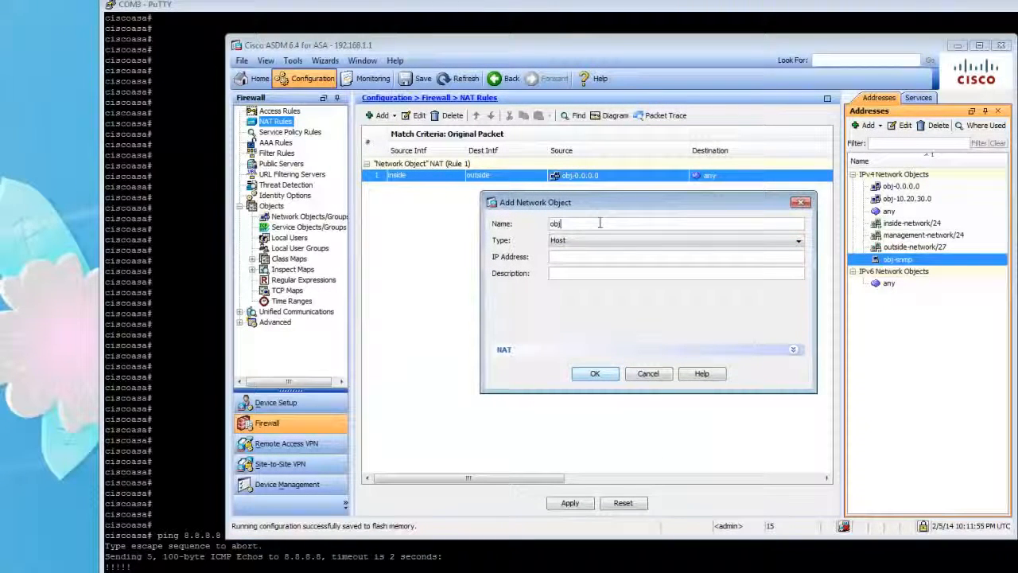
{"action": "type", "text": "-SNM"}
{"action": "key", "text": "BackSpace"}
{"action": "key", "text": "BackSpace"}
{"action": "key", "text": "BackSpace"}
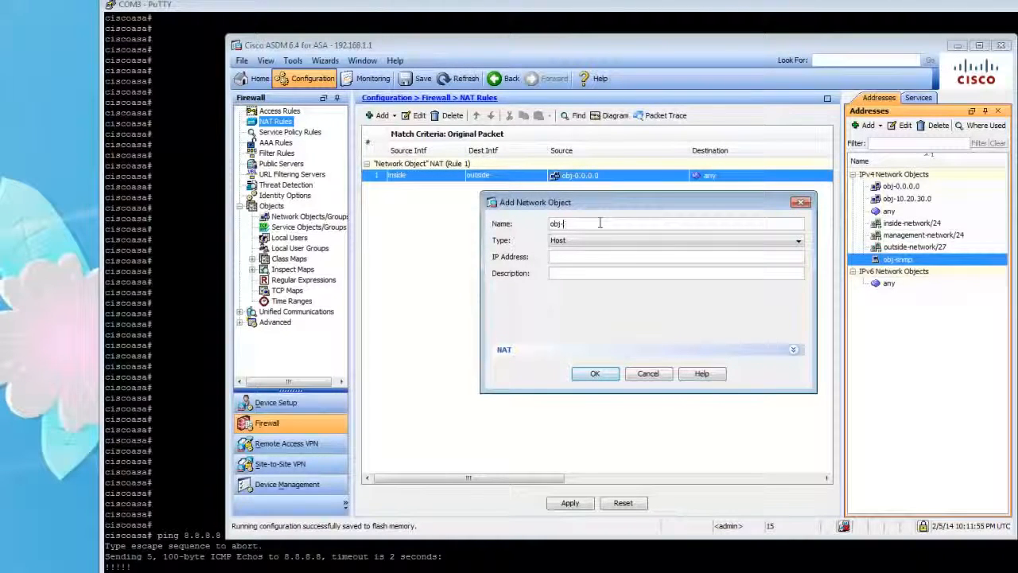
{"action": "type", "text": "snmp-Ext"}
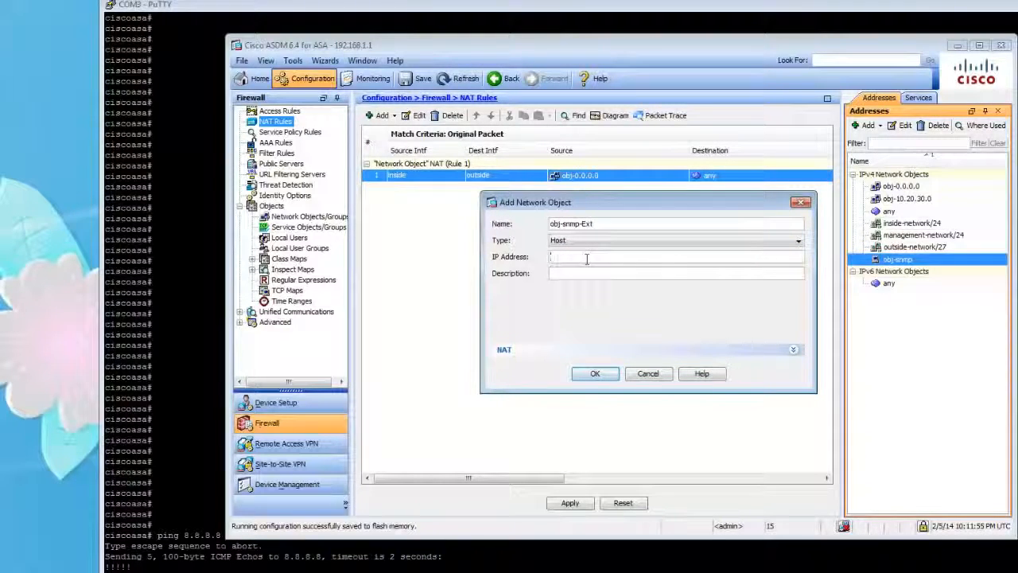
Set the IP address of obj-snmp-Ext to 12.12.12.18 and create the object.
{"action": "type", "text": "12.12.12."}
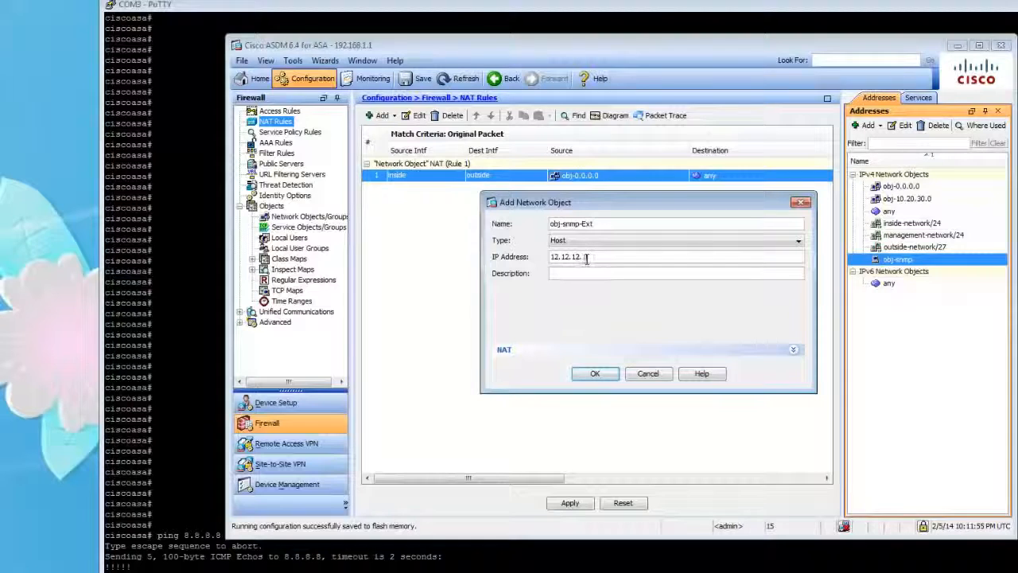
{"action": "type", "text": "16"}
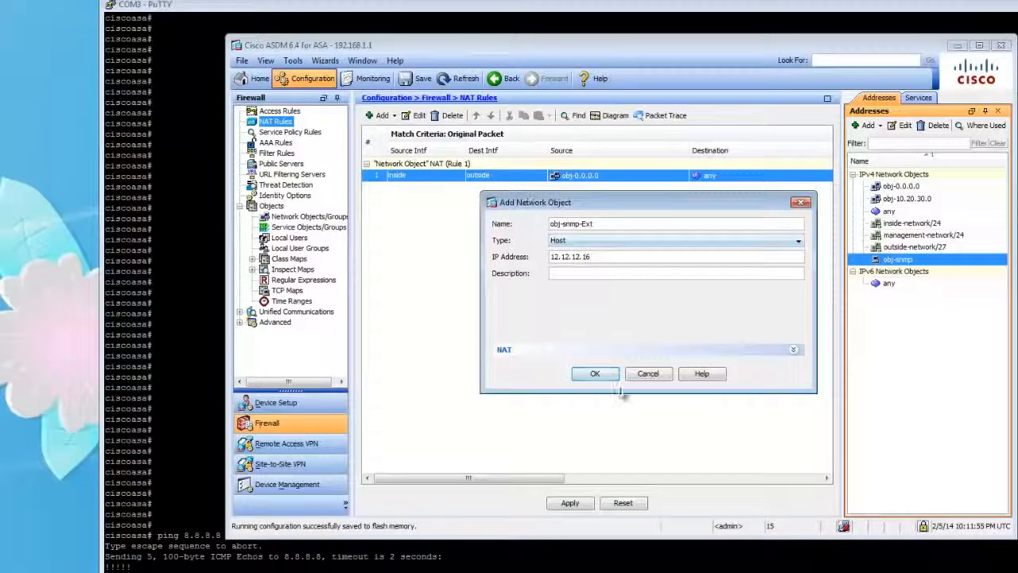
{"action": "key", "text": "BackSpace"}
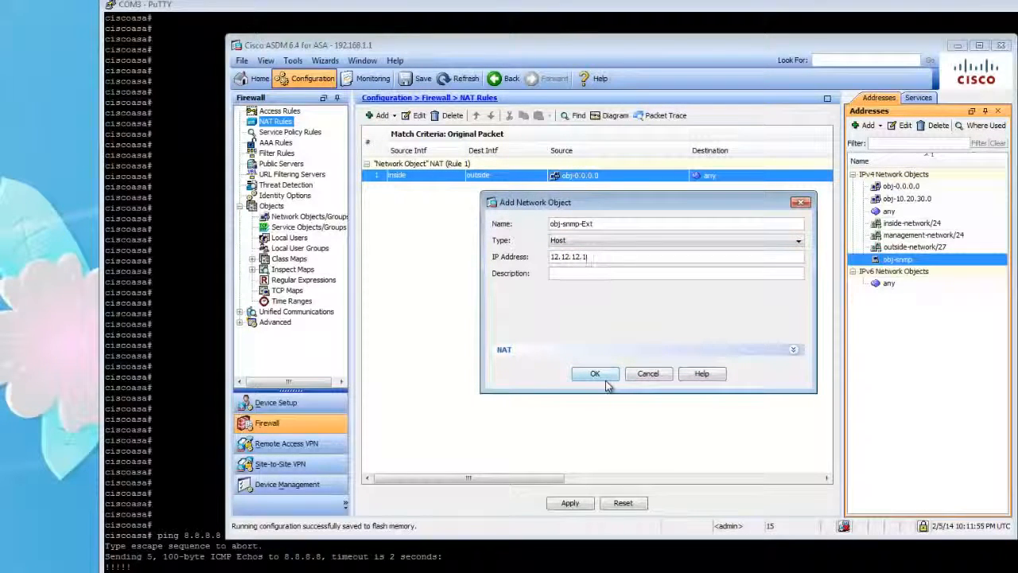
{"action": "type", "text": "8"}
{"action": "left_click", "coordinate": [595, 373]}
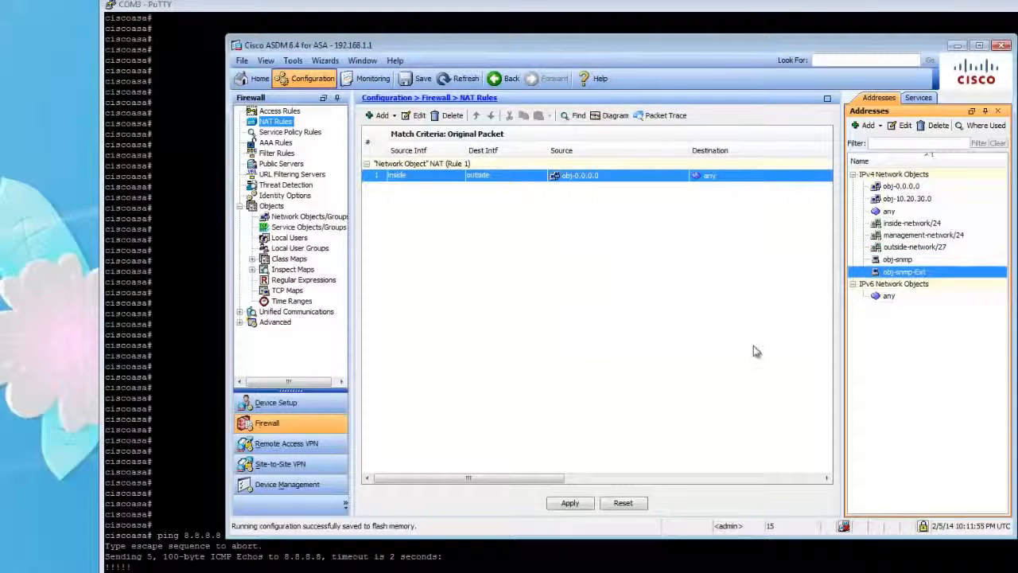
Review the names and IP addresses of the obj-snmp and obj-snmp-Ext network objects without changing them.
{"action": "left_click", "coordinate": [915, 260]}
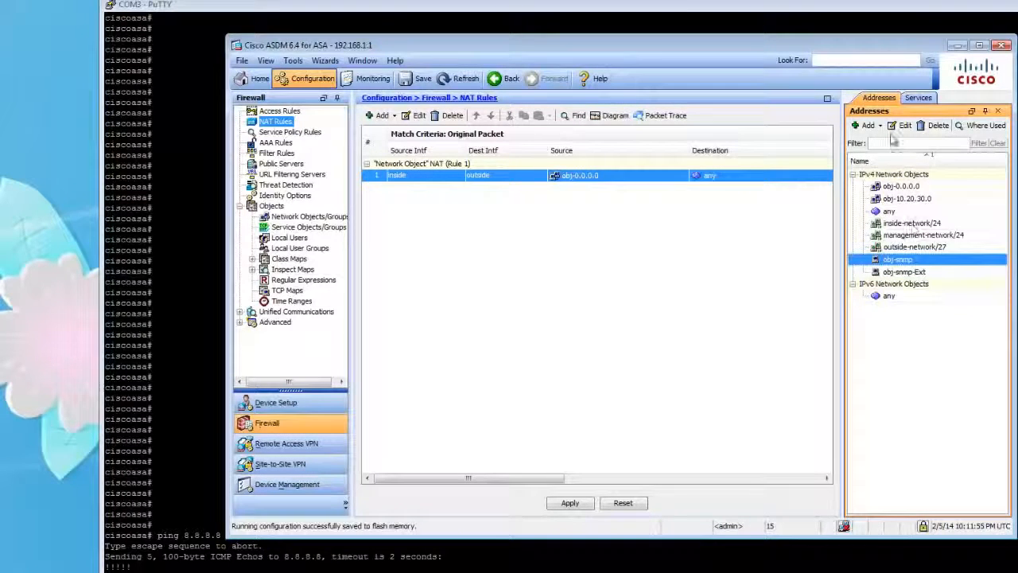
{"action": "left_click_drag", "start_coordinate": [911, 266], "coordinate": [582, 263]}
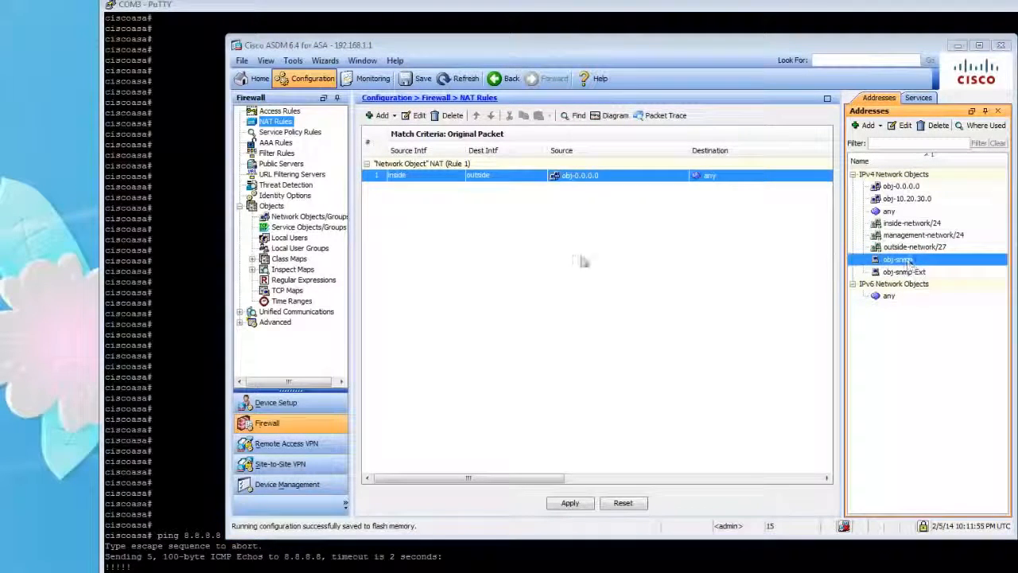
{"action": "left_click_drag", "start_coordinate": [494, 242], "coordinate": [438, 242]}
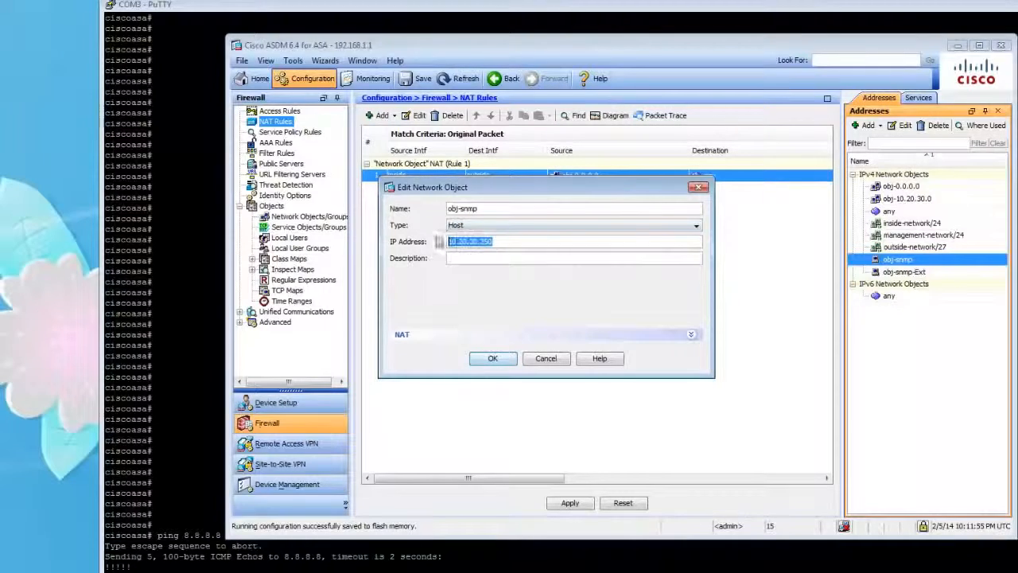
{"action": "left_click", "coordinate": [699, 188]}
{"action": "left_click", "coordinate": [904, 271]}
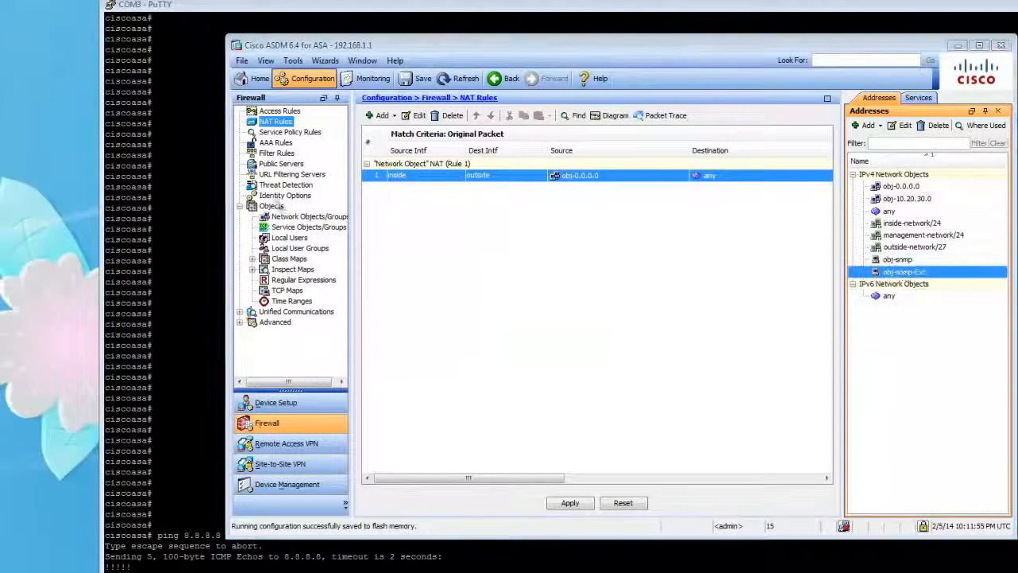
{"action": "double_click", "coordinate": [904, 271]}
{"action": "left_click_drag", "start_coordinate": [565, 267], "coordinate": [608, 246]}
{"action": "left_click_drag", "start_coordinate": [503, 265], "coordinate": [430, 273]}
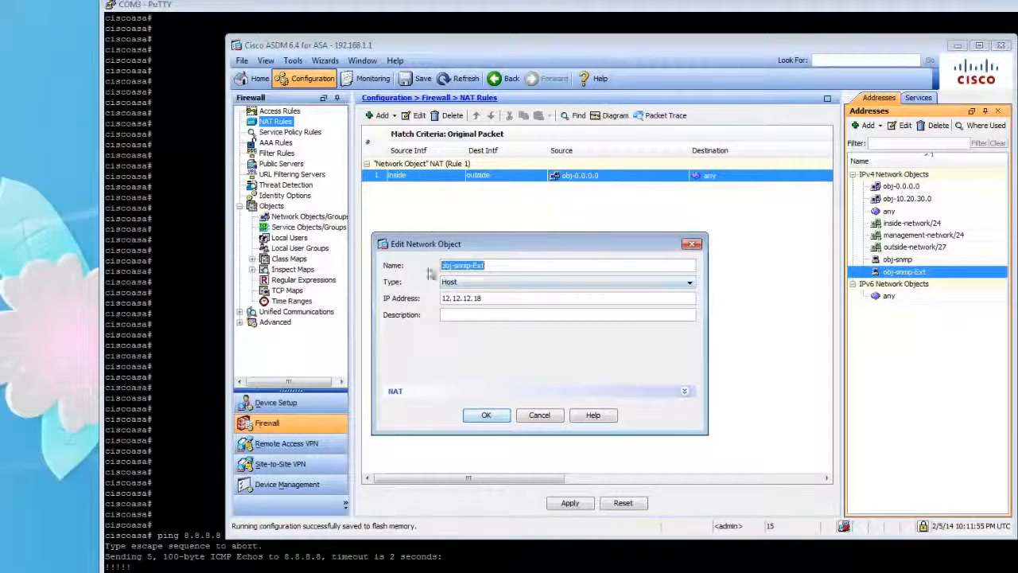
{"action": "left_click", "coordinate": [692, 243]}
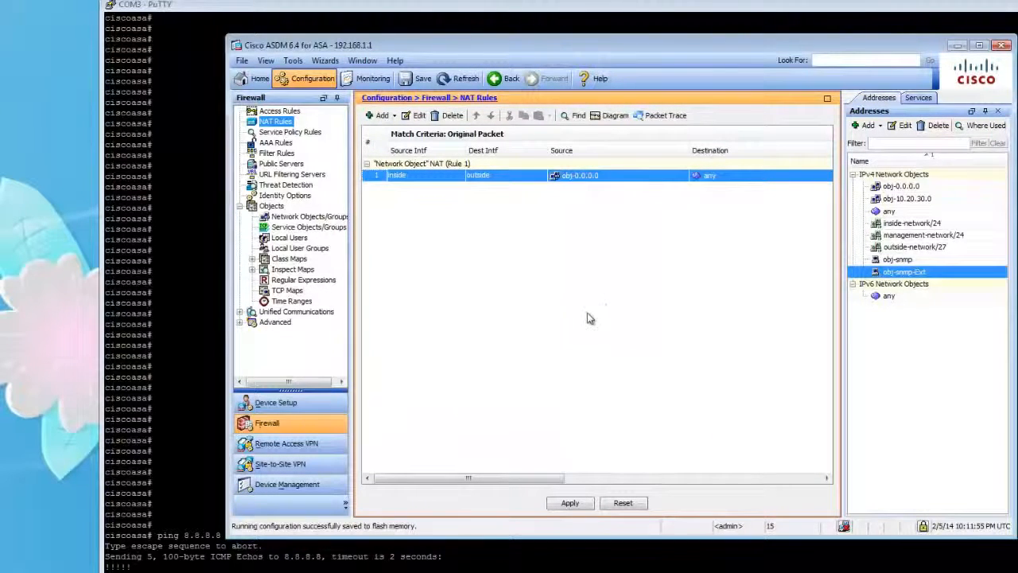
{"action": "left_click", "coordinate": [393, 115]}
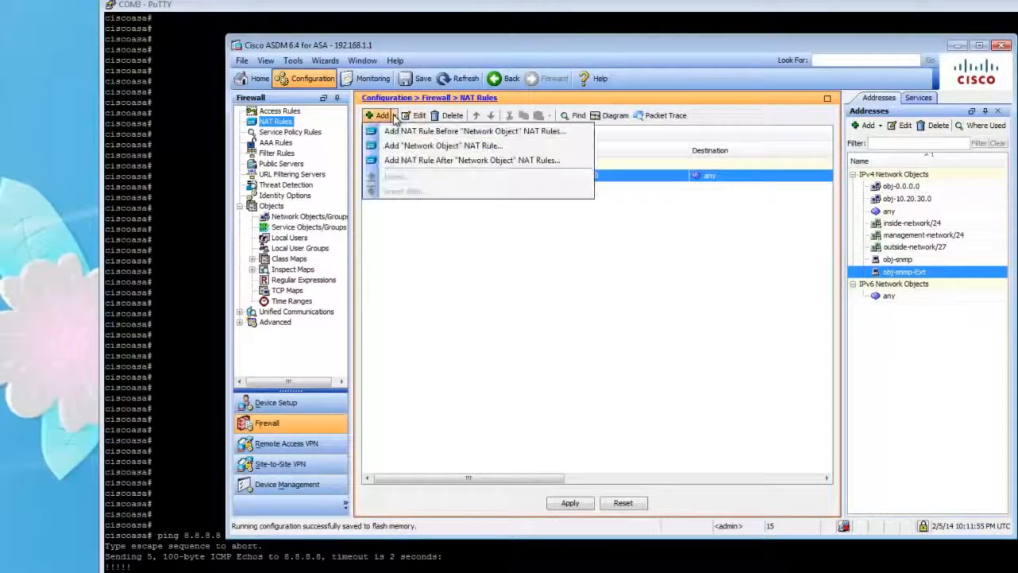
{"action": "left_click", "coordinate": [437, 131]}
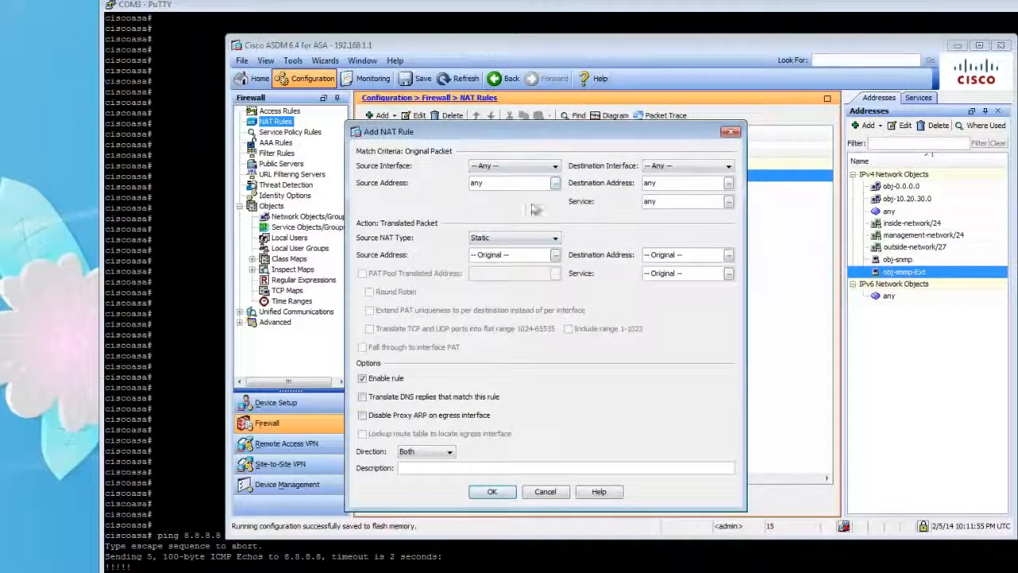
{"action": "left_click", "coordinate": [730, 132]}
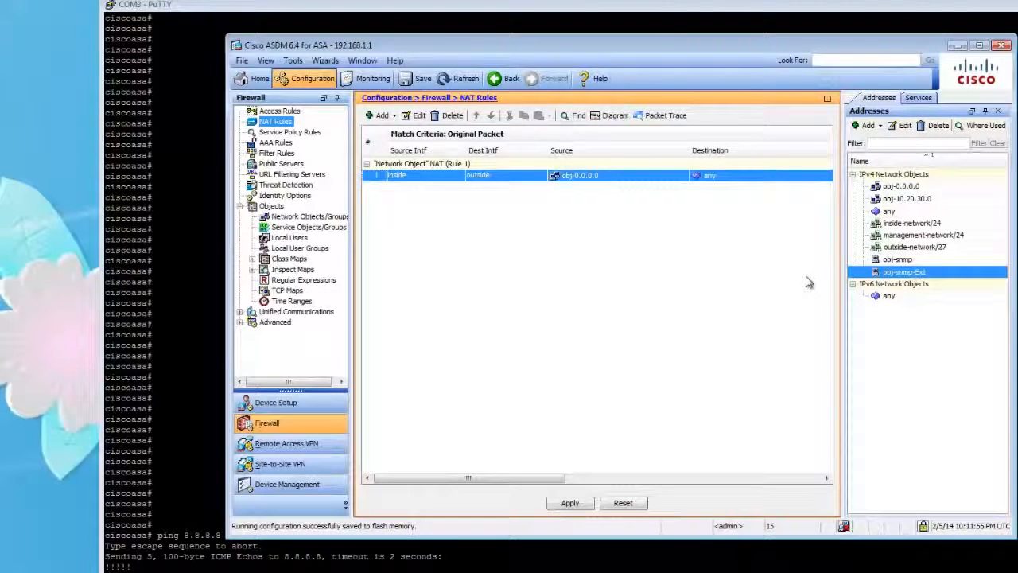
Edit the obj-snmp network object and enable automatic address translation rules with the Static type.
{"action": "left_click", "coordinate": [899, 260]}
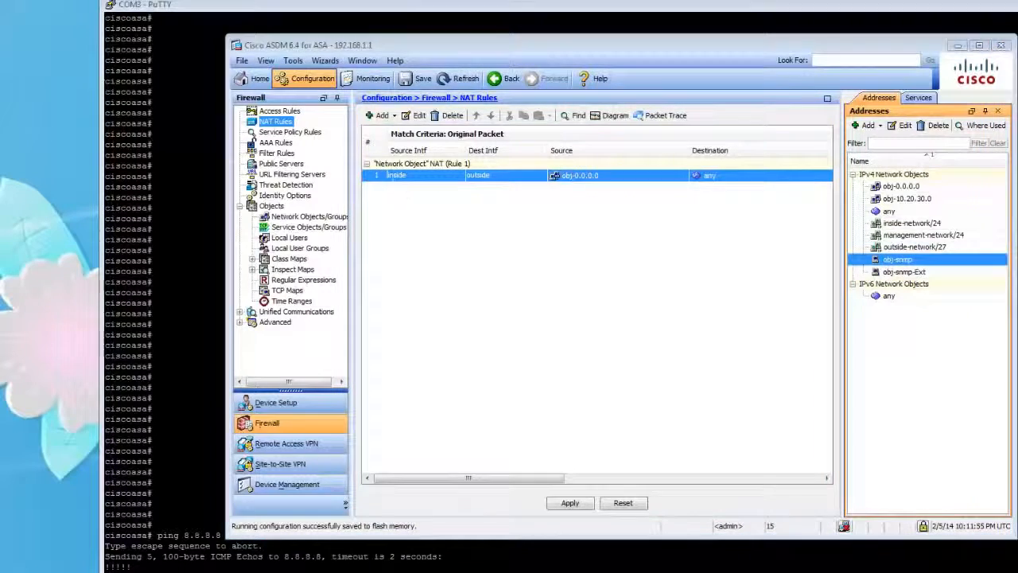
{"action": "double_click", "coordinate": [915, 262]}
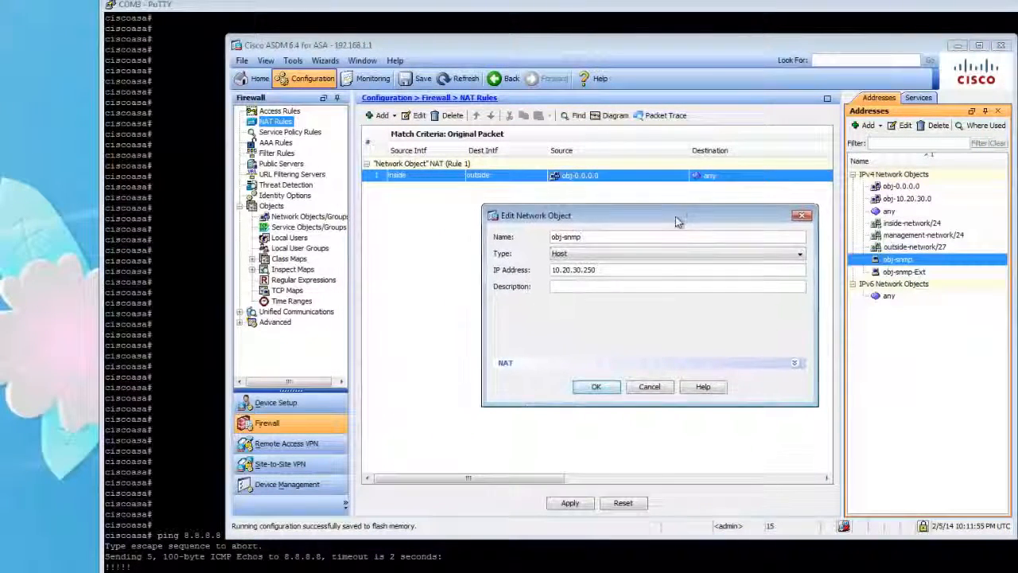
{"action": "left_click_drag", "start_coordinate": [617, 270], "coordinate": [501, 270]}
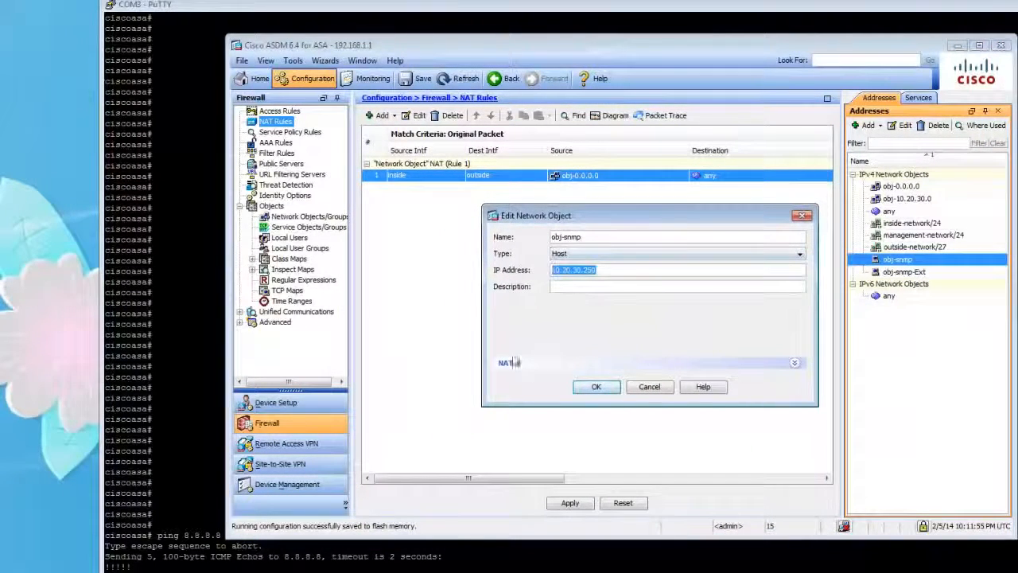
{"action": "left_click", "coordinate": [508, 363]}
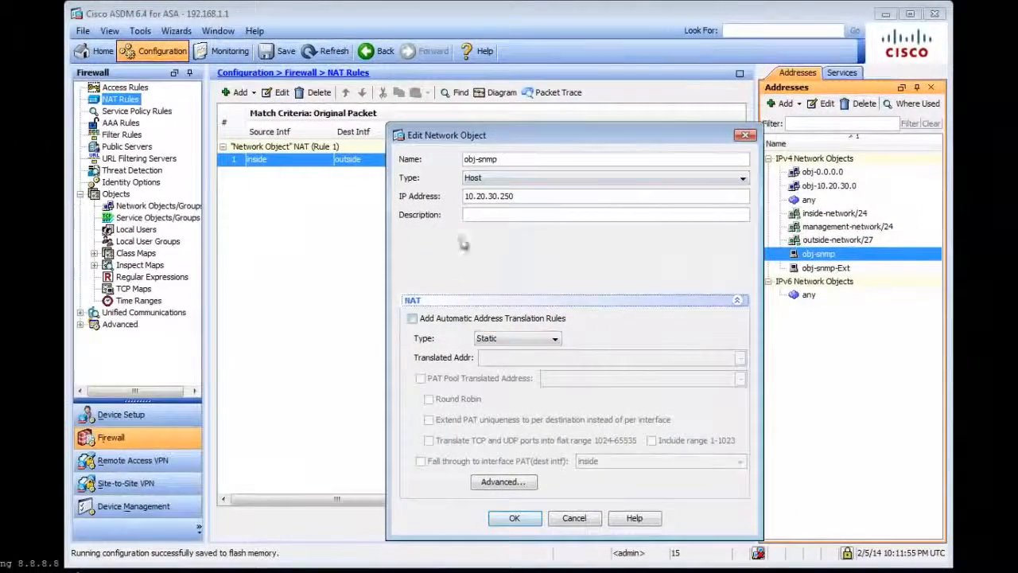
{"action": "left_click", "coordinate": [414, 320]}
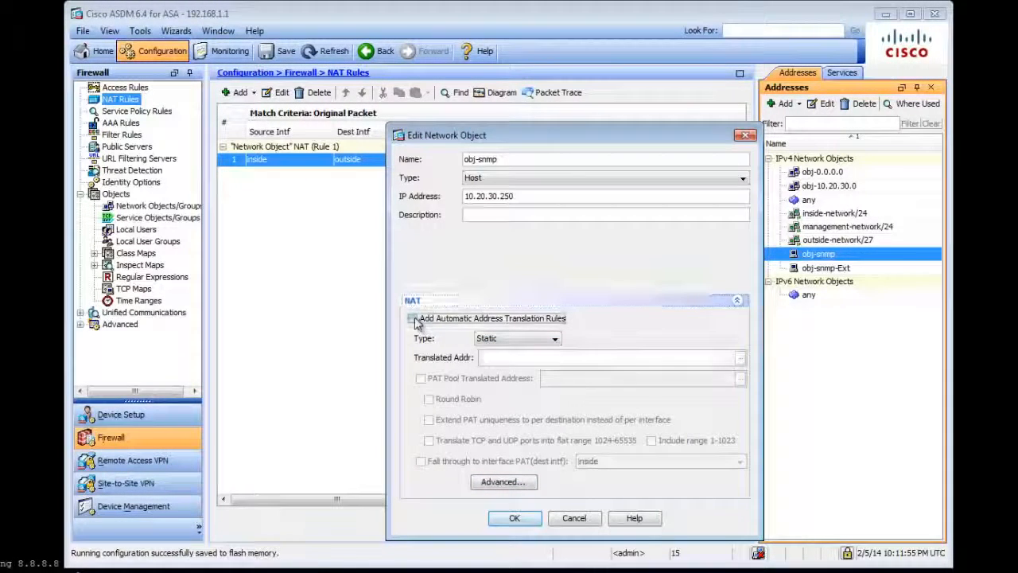
{"action": "left_click", "coordinate": [522, 337]}
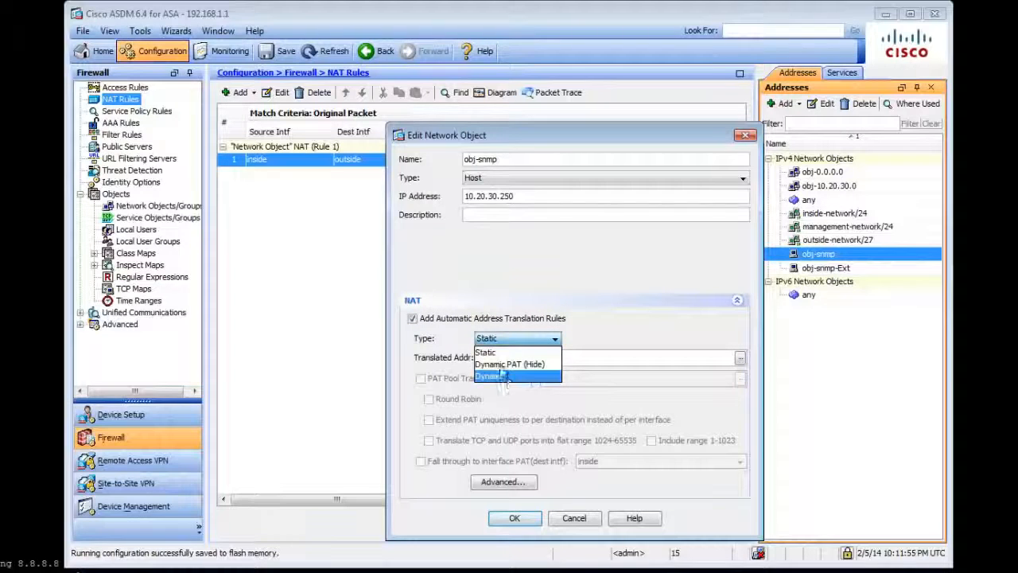
{"action": "left_click", "coordinate": [487, 351]}
Choose obj-snmp-Ext as the translated address for obj-snmp.
{"action": "left_click", "coordinate": [740, 358]}
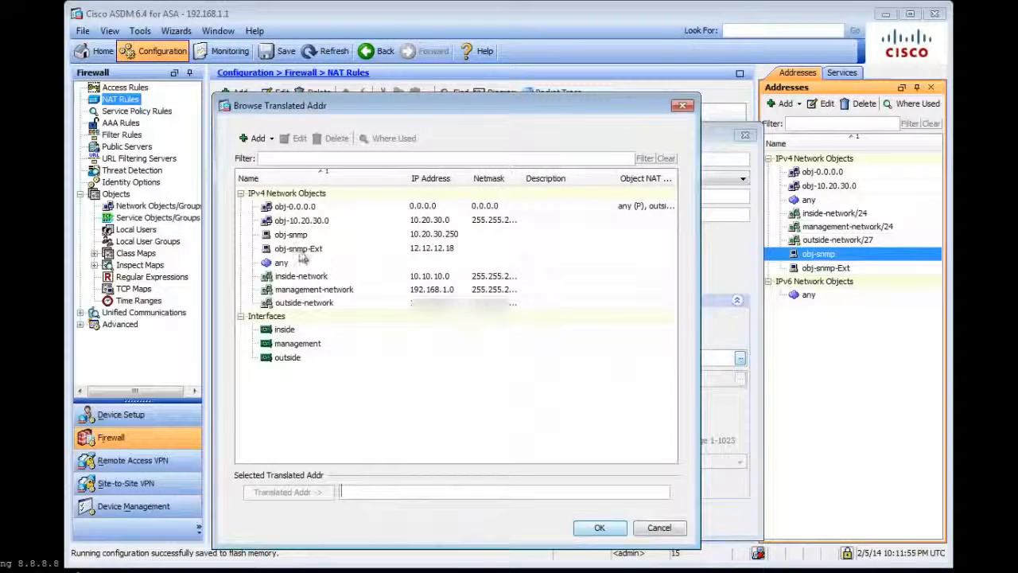
{"action": "left_click", "coordinate": [310, 249]}
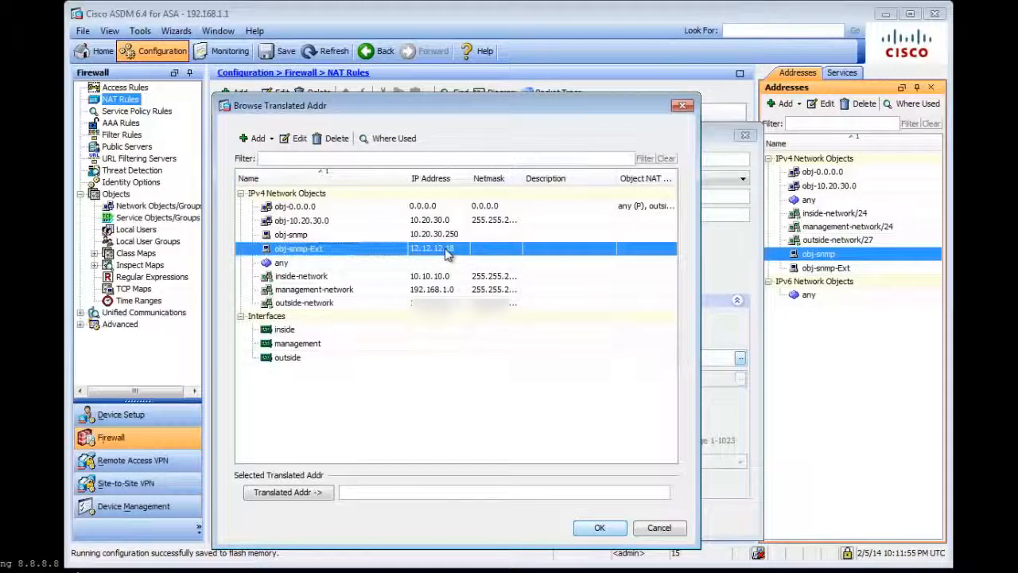
{"action": "double_click", "coordinate": [448, 251]}
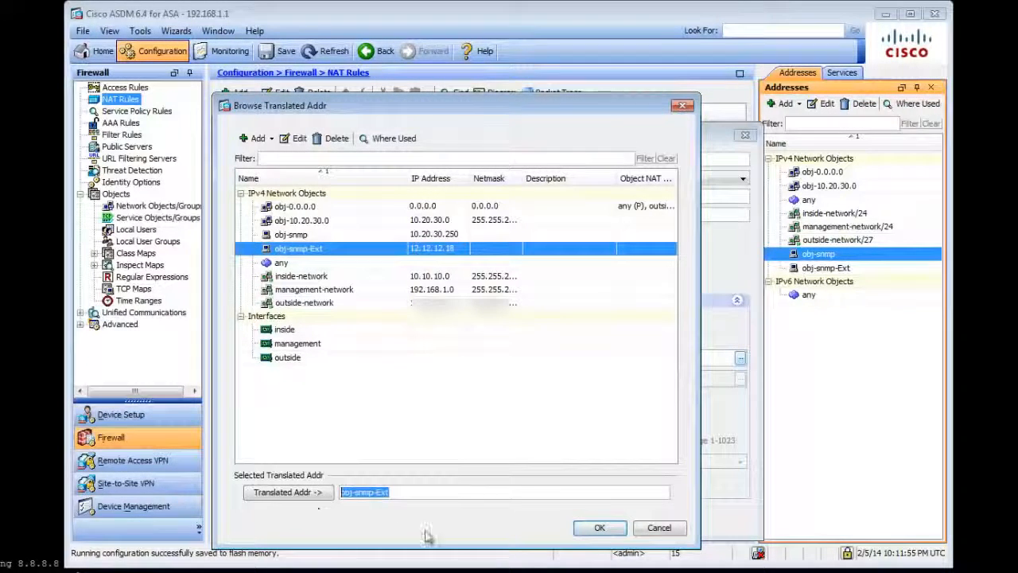
{"action": "left_click", "coordinate": [600, 528]}
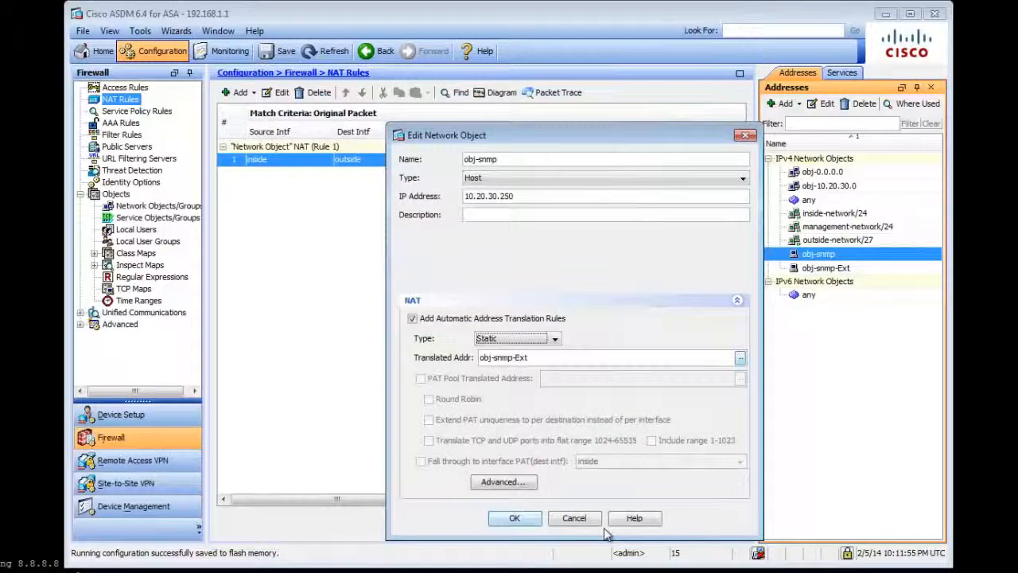
In the advanced NAT settings, set the source interface to inside and the destination interface to outside, and save the obj-snmp object.
{"action": "left_click", "coordinate": [528, 484]}
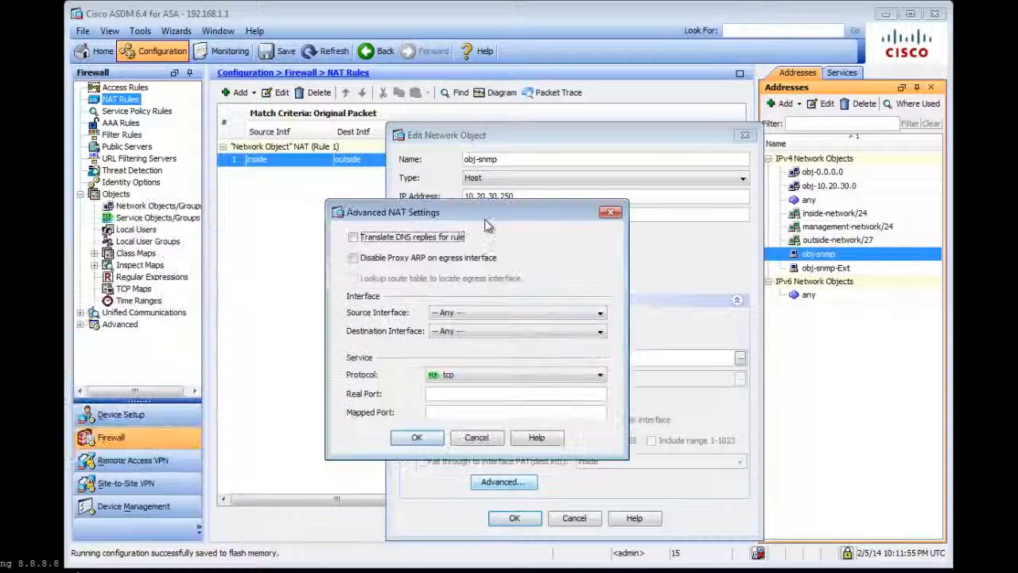
{"action": "left_click", "coordinate": [449, 313]}
{"action": "left_click", "coordinate": [462, 331]}
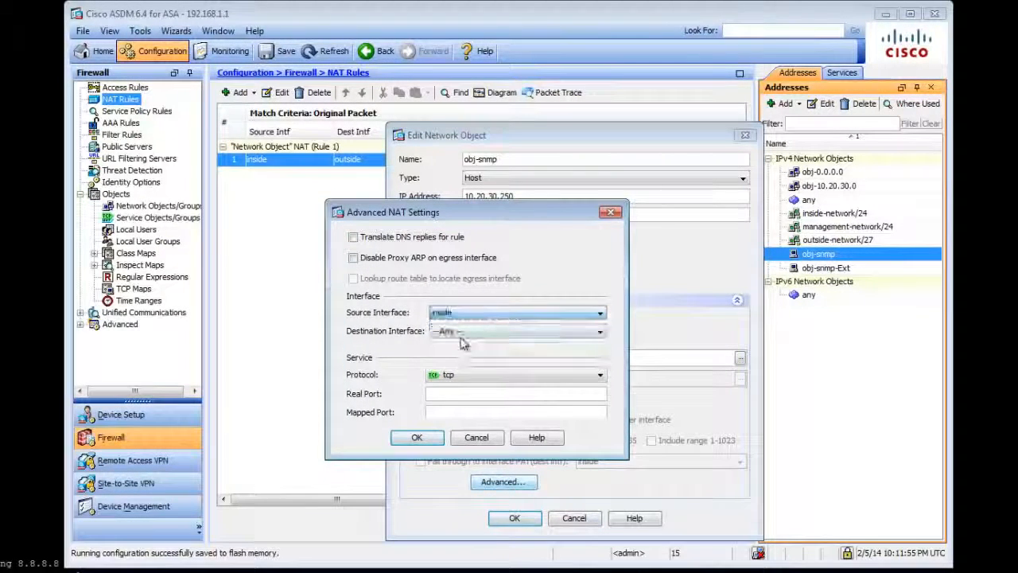
{"action": "left_click", "coordinate": [464, 334]}
{"action": "left_click", "coordinate": [467, 380]}
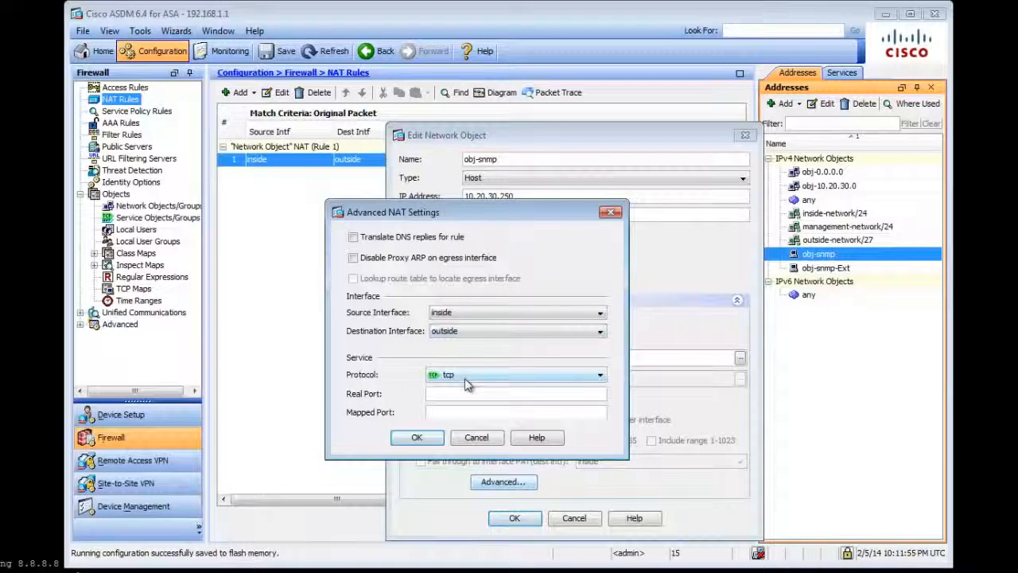
{"action": "left_click", "coordinate": [416, 436]}
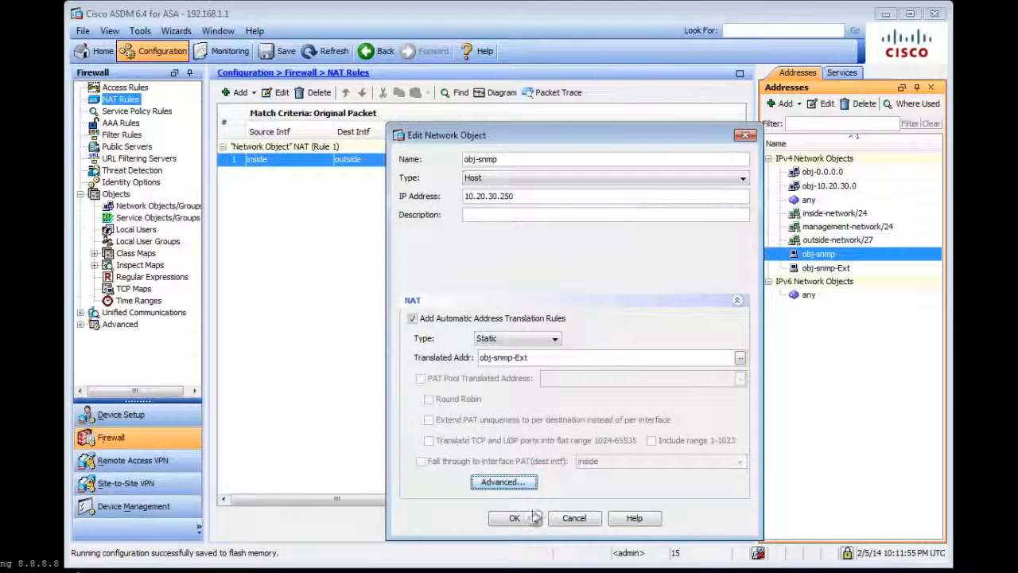
{"action": "left_click", "coordinate": [535, 518]}
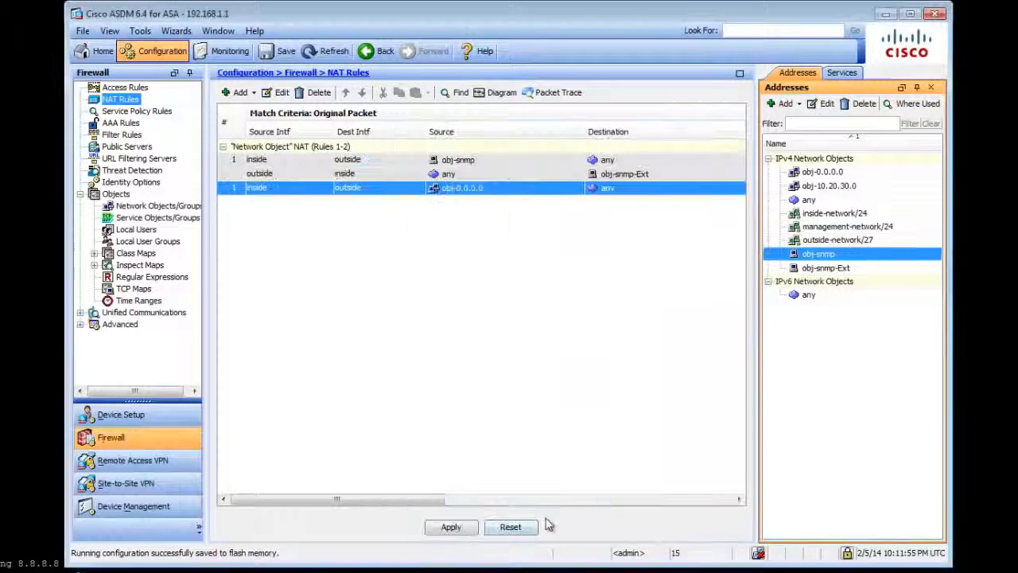
Review both directions of the obj-snmp NAT rule and the obj-snmp-Ext address object it uses.
{"action": "left_click", "coordinate": [276, 165]}
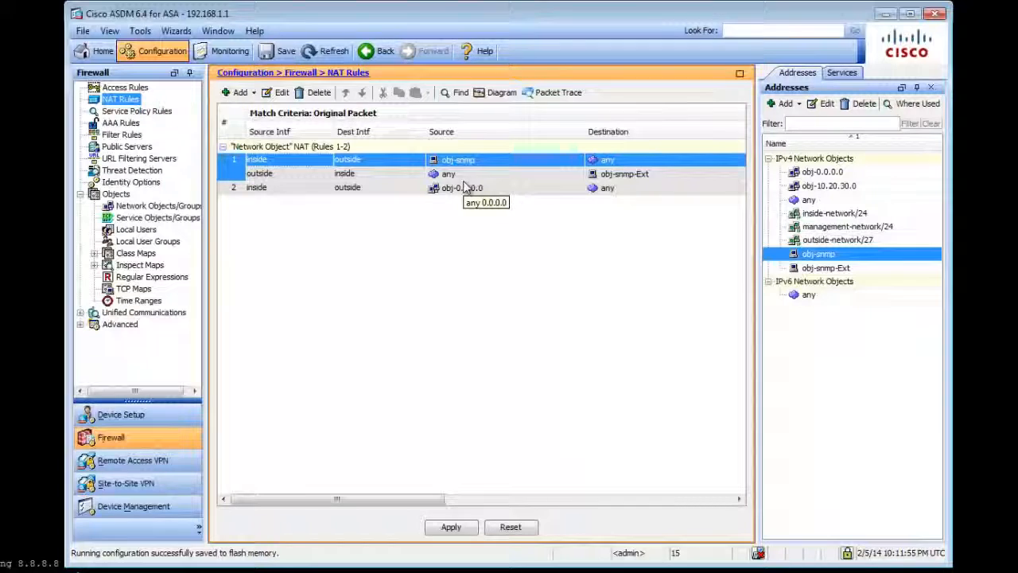
{"action": "left_click", "coordinate": [466, 173]}
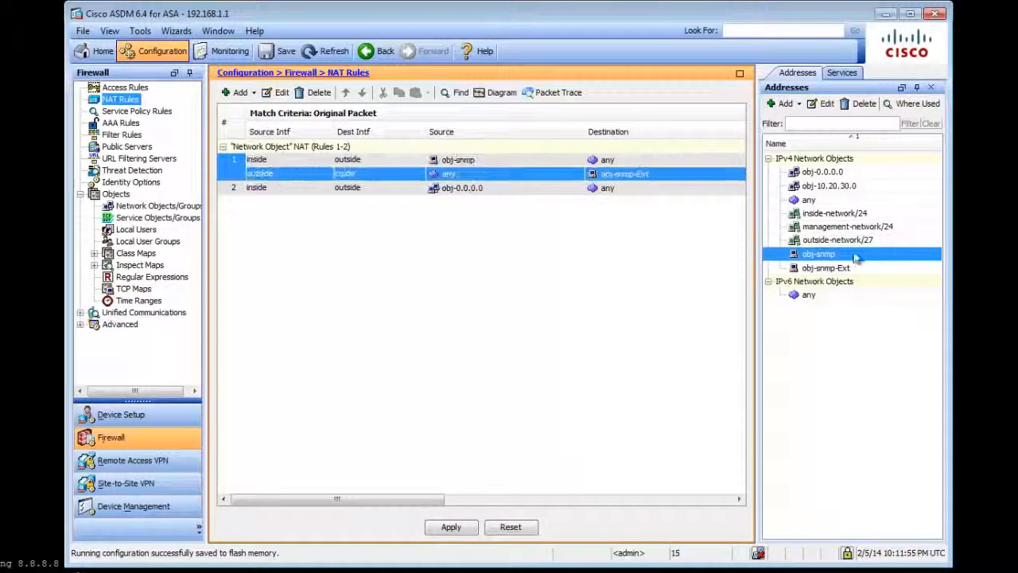
{"action": "left_click", "coordinate": [827, 268]}
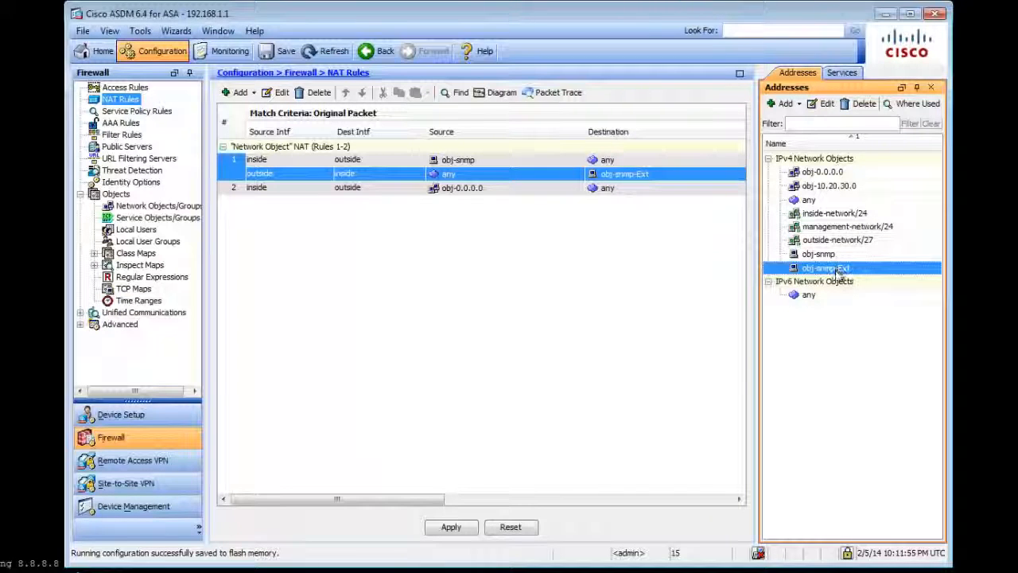
Go to the firewall access rules and start a new access rule for the outside interface.
{"action": "left_click", "coordinate": [134, 89]}
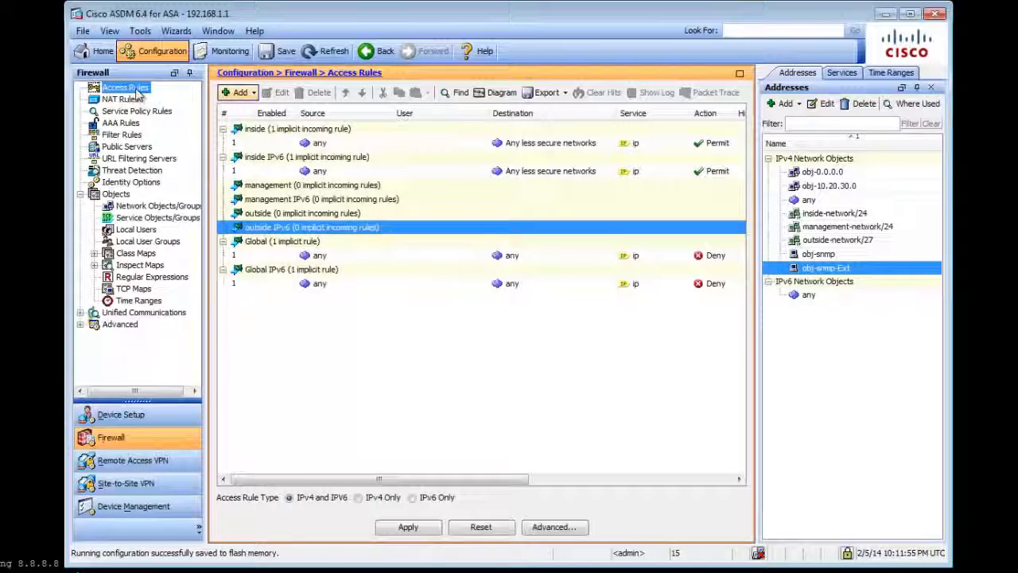
{"action": "left_click", "coordinate": [282, 229]}
{"action": "key", "text": "Up"}
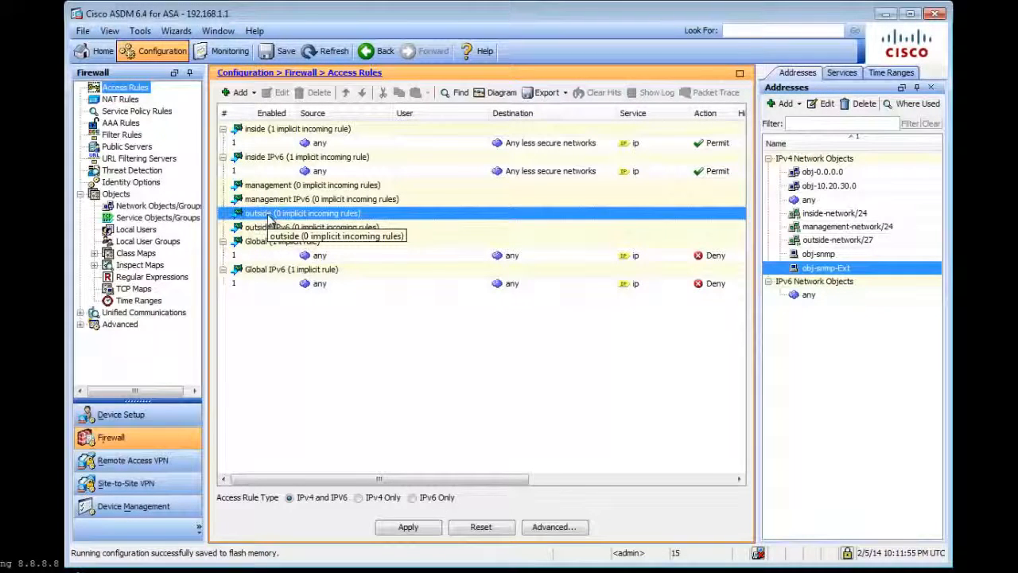
{"action": "left_click", "coordinate": [252, 93]}
{"action": "left_click", "coordinate": [261, 110]}
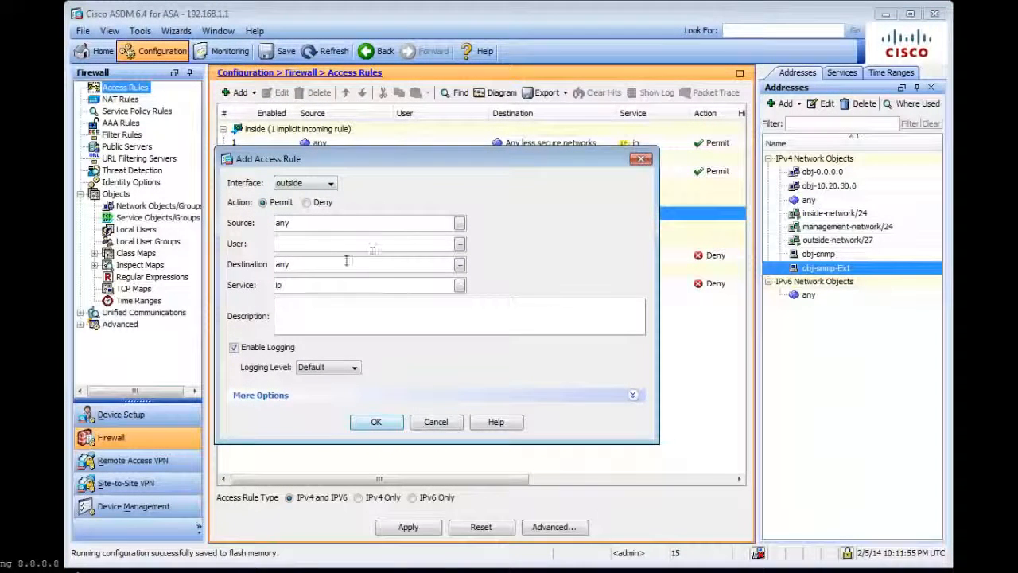
Set the destination of the outside access rule to obj-snmp.
{"action": "left_click", "coordinate": [460, 266]}
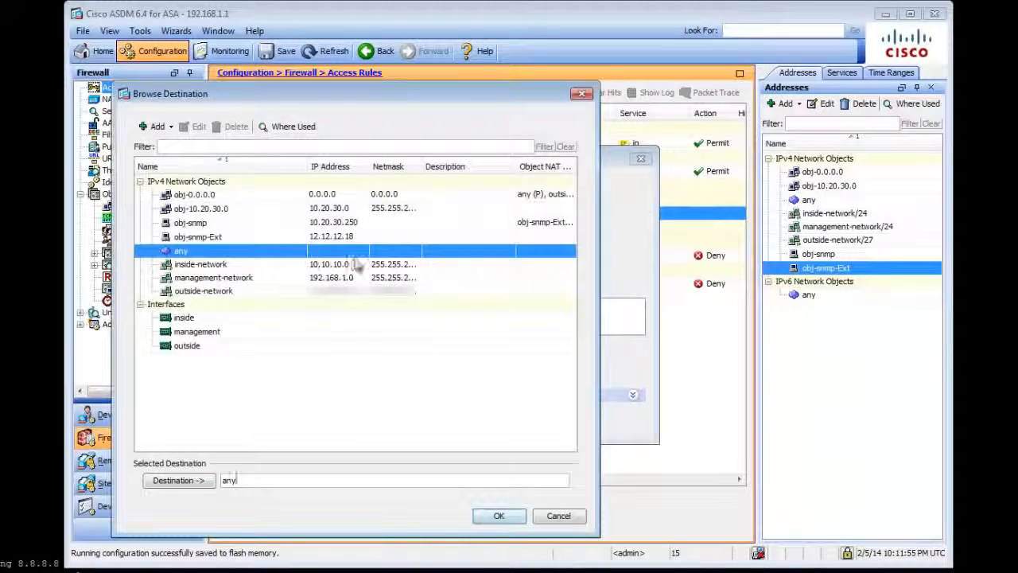
{"action": "left_click", "coordinate": [199, 225]}
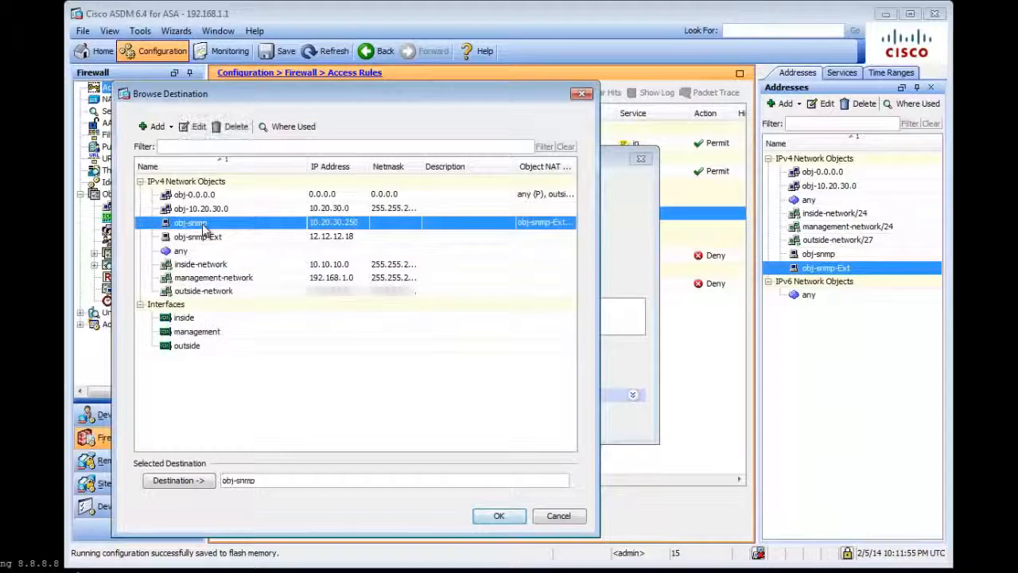
{"action": "double_click", "coordinate": [262, 480]}
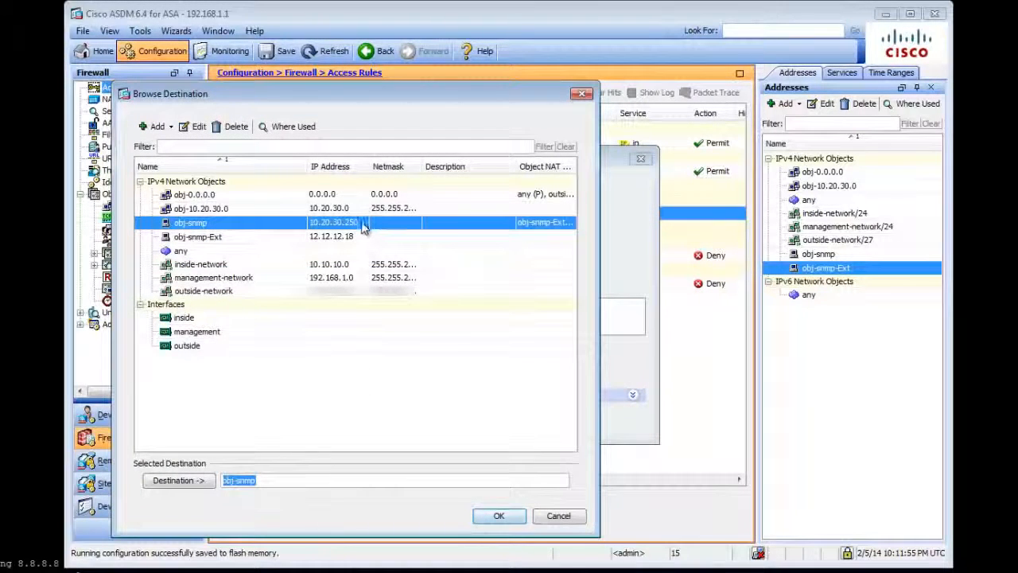
{"action": "left_click", "coordinate": [515, 518]}
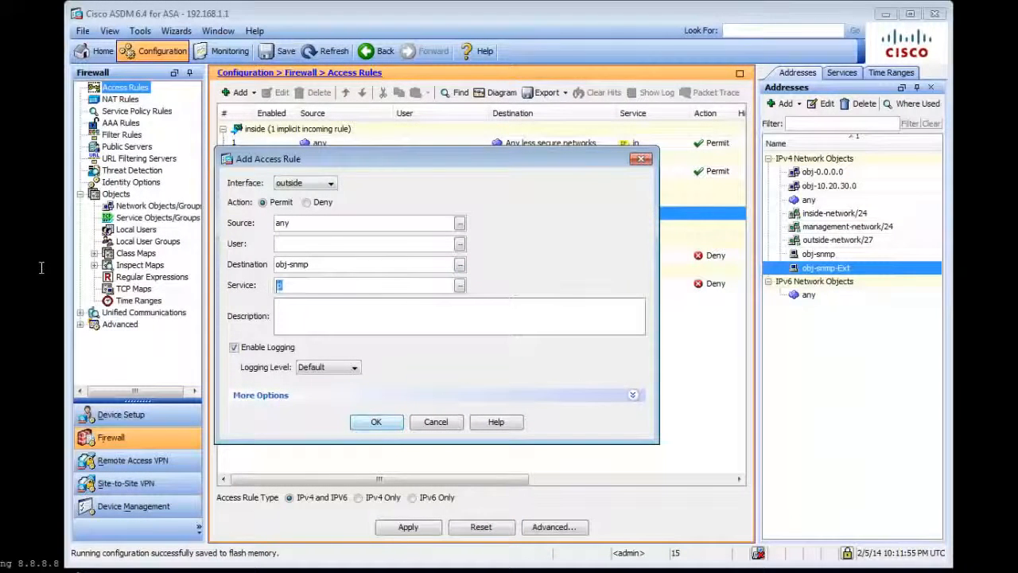
Set the service of the outside access rule to udp/snmp.
{"action": "type", "text": "udp"}
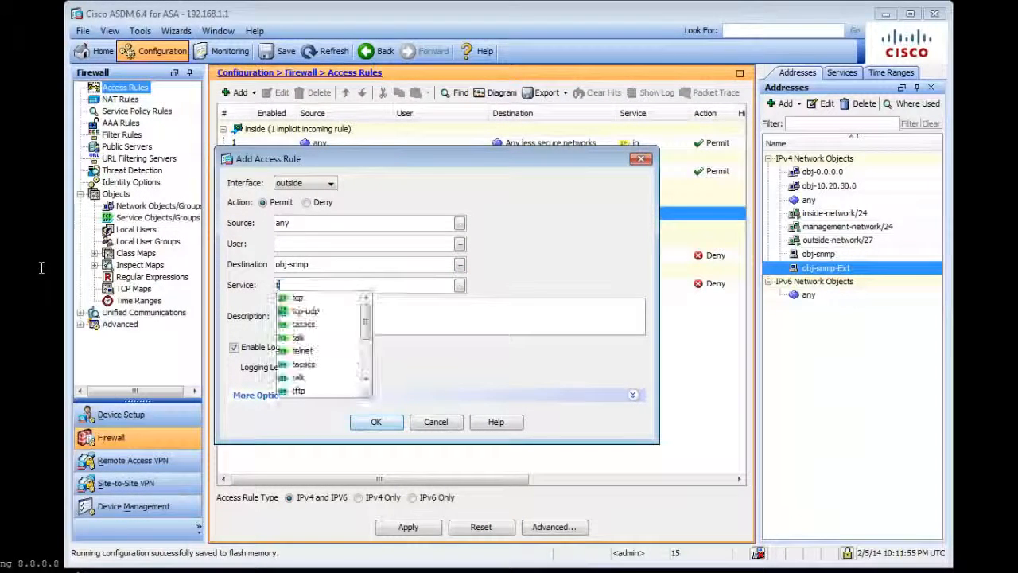
{"action": "type", "text": "/dnmp"}
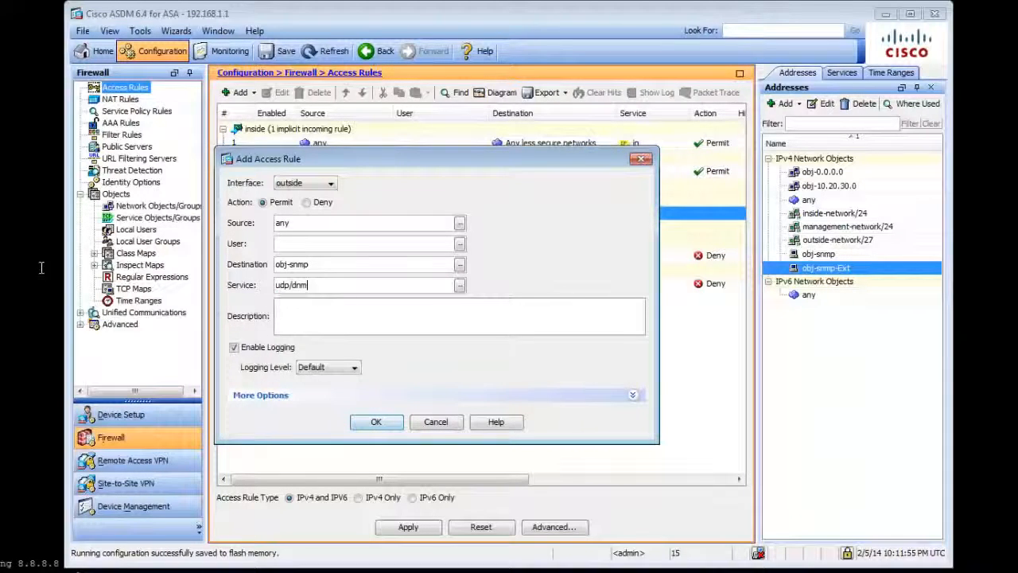
{"action": "key", "text": "BackSpace"}
{"action": "key", "text": "BackSpace"}
{"action": "key", "text": "BackSpace"}
{"action": "type", "text": "snmp"}
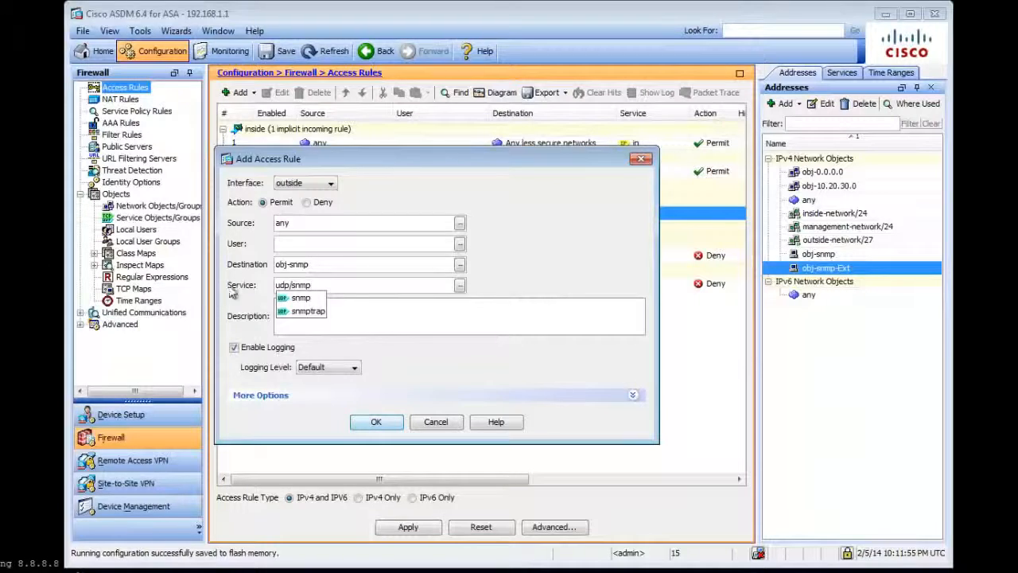
{"action": "left_click", "coordinate": [293, 299]}
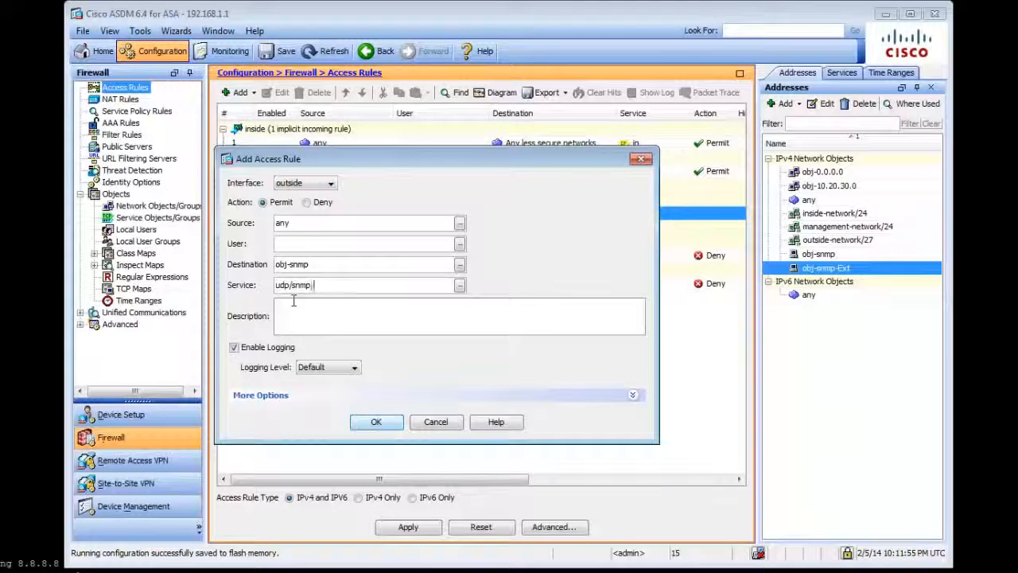
Add udp/snmptrap to the services of the outside access rule and save the rule.
{"action": "type", "text": ",udp"}
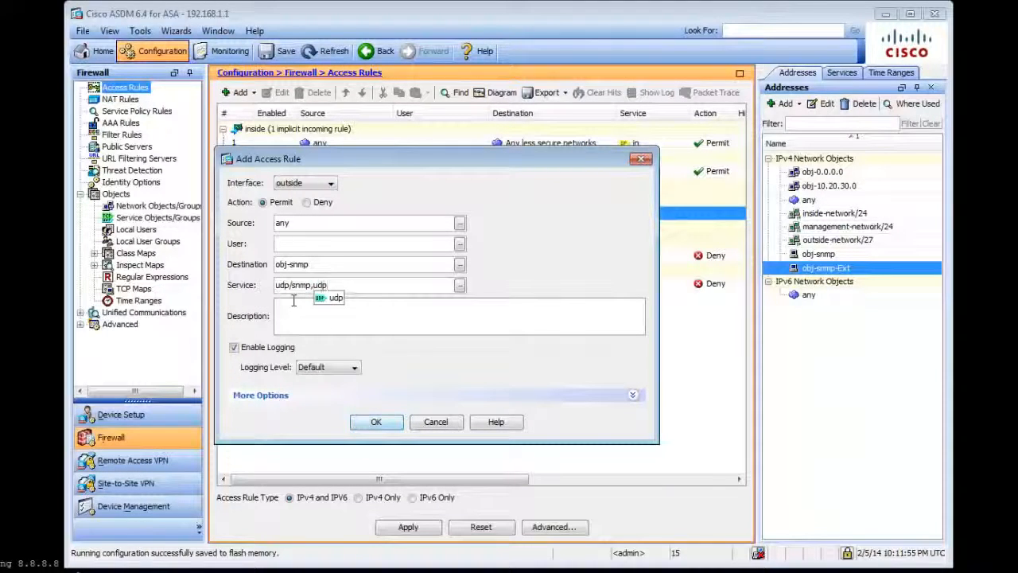
{"action": "type", "text": "/"}
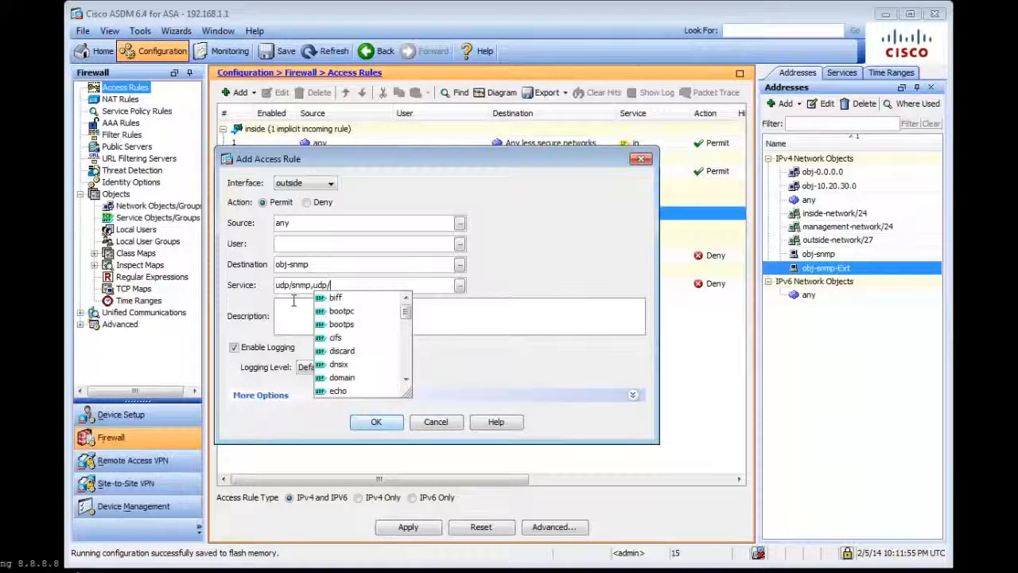
{"action": "type", "text": "sn"}
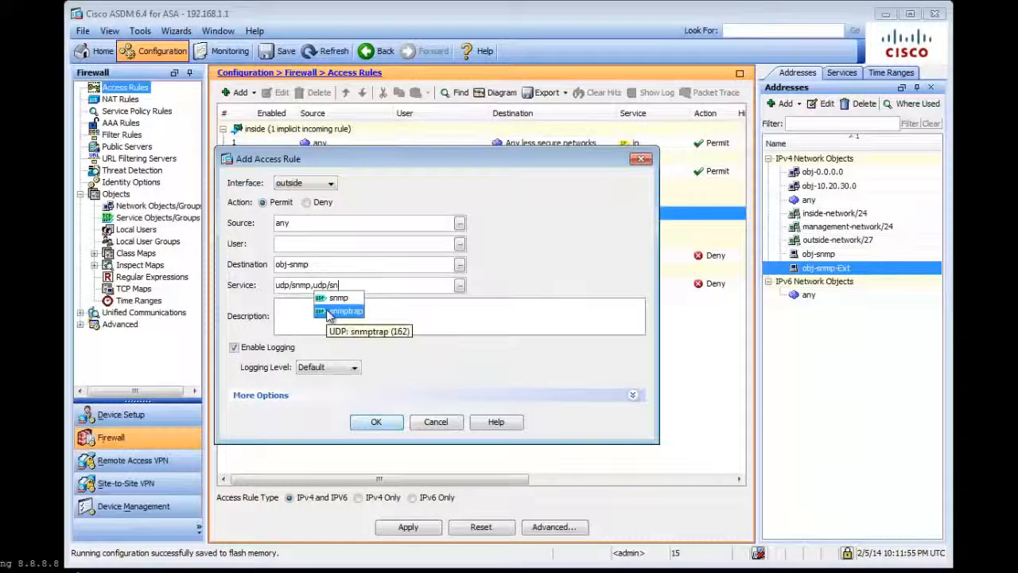
{"action": "left_click", "coordinate": [328, 312]}
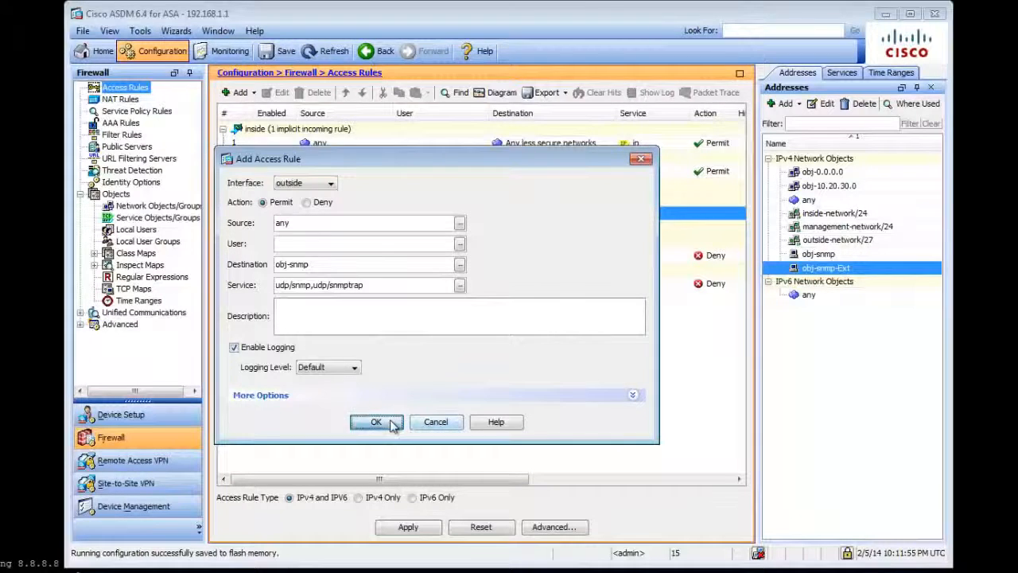
{"action": "left_click", "coordinate": [385, 422]}
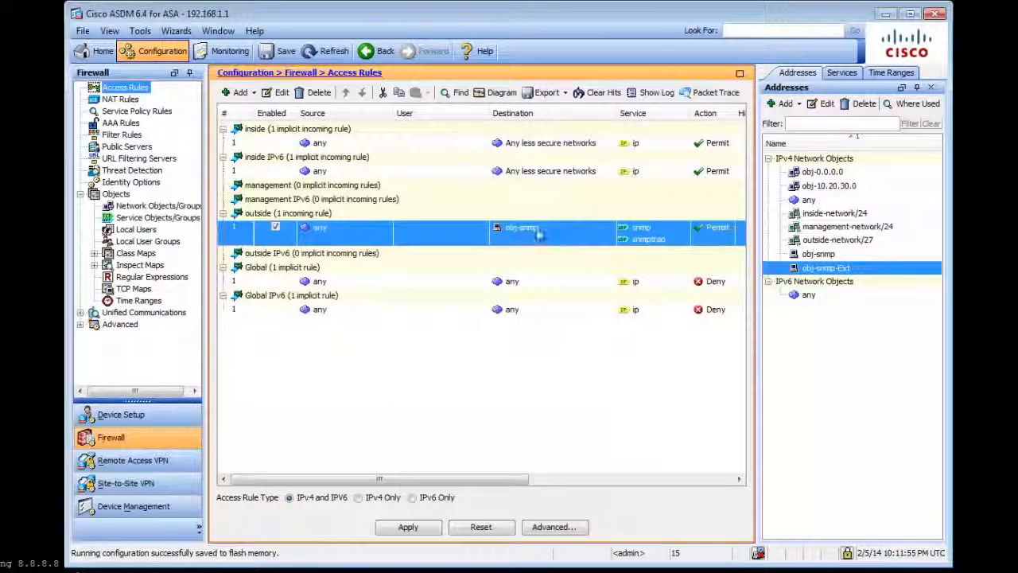
Check the destination and services of the new outside access rule and apply the access rule changes.
{"action": "mouse_move", "coordinate": [537, 231]}
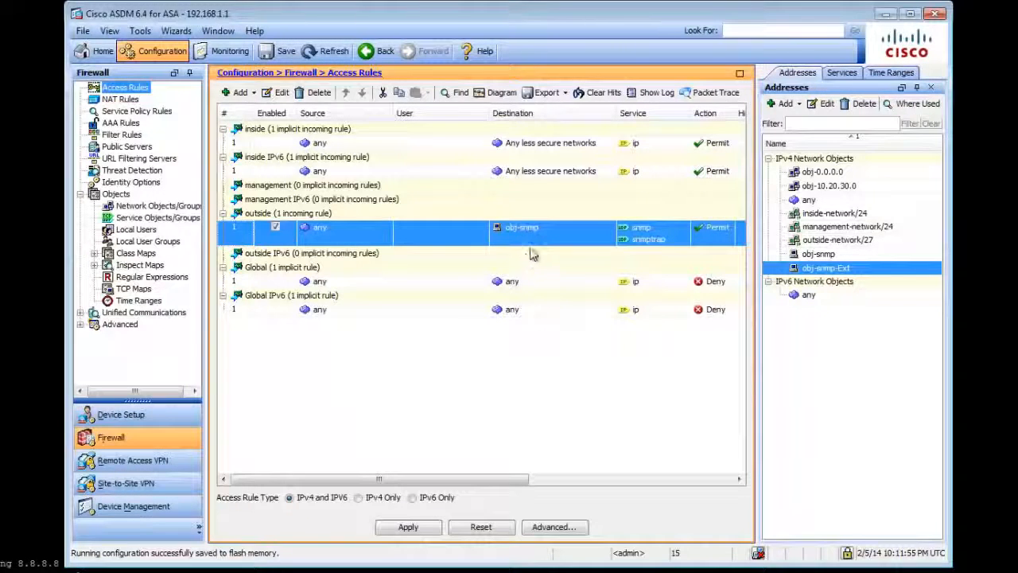
{"action": "left_click_drag", "start_coordinate": [501, 486], "coordinate": [586, 485]}
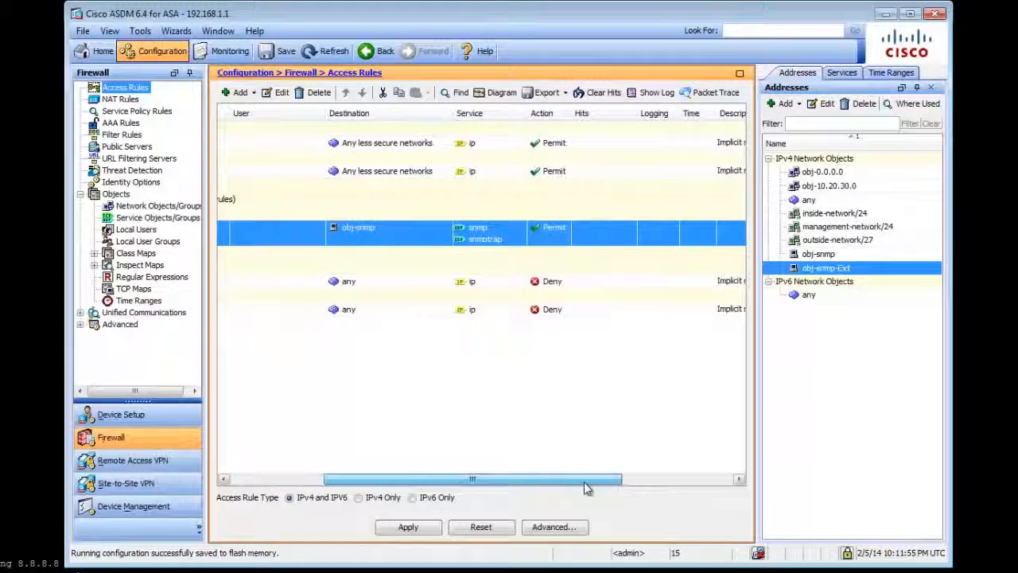
{"action": "mouse_move", "coordinate": [484, 233]}
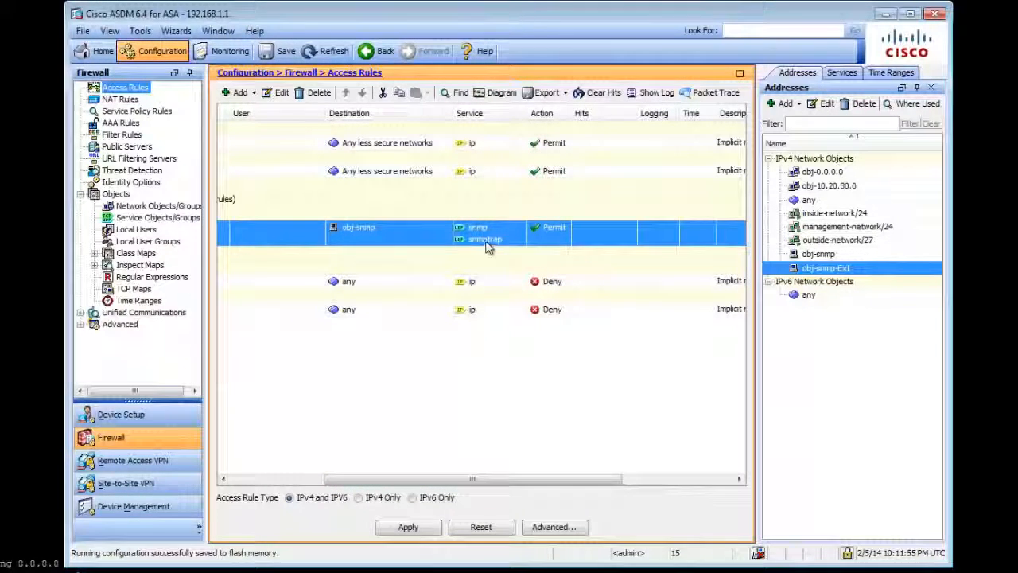
{"action": "left_click_drag", "start_coordinate": [580, 484], "coordinate": [487, 482]}
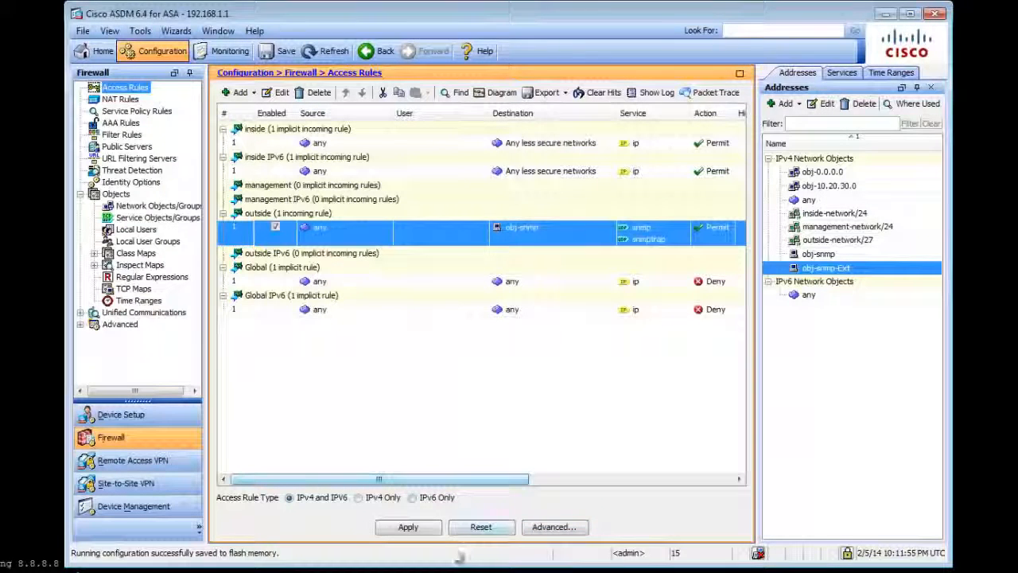
{"action": "left_click", "coordinate": [427, 530]}
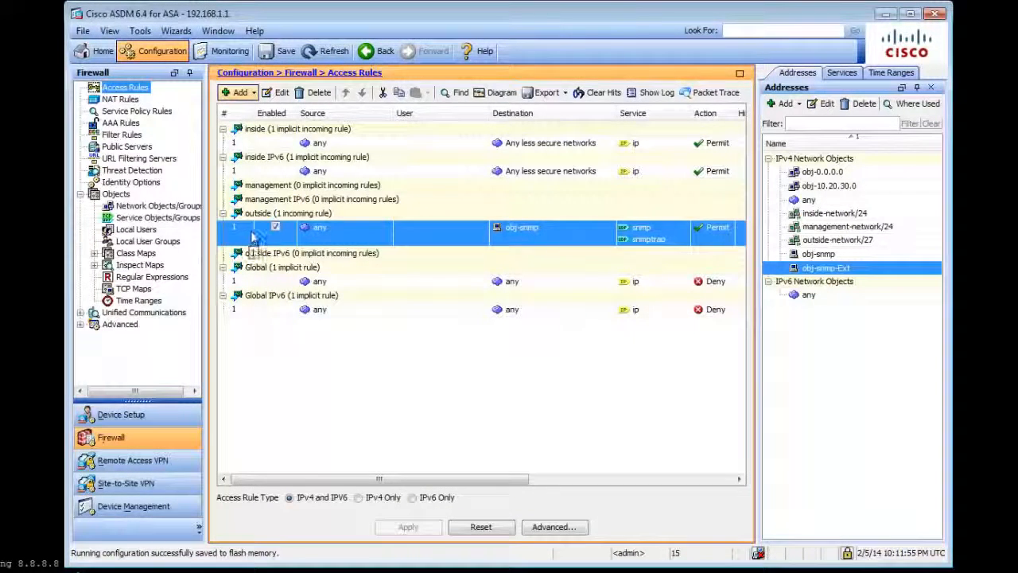
Review the NAT rules for the obj-snmp translation and return to the access rules.
{"action": "left_click", "coordinate": [127, 100]}
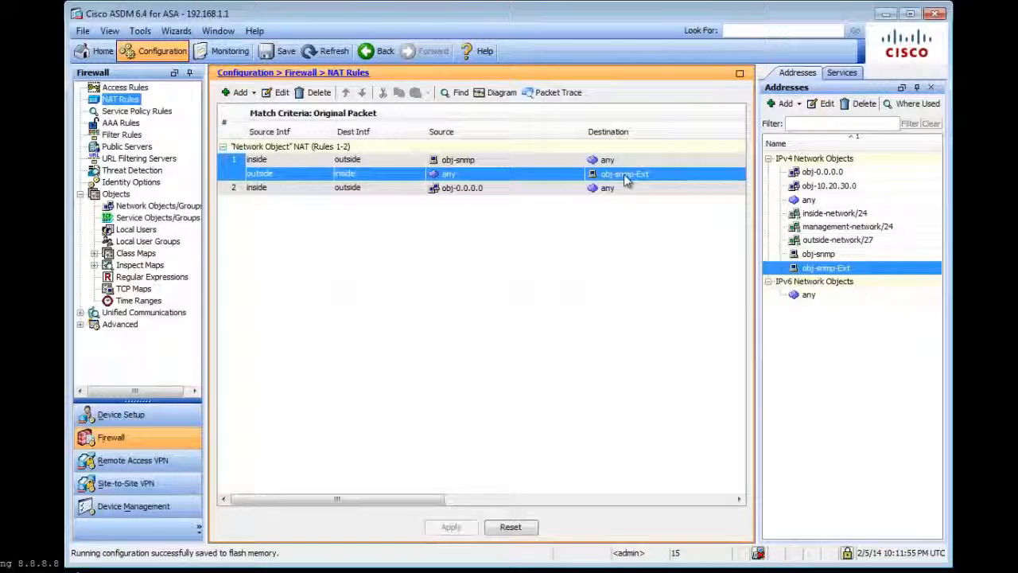
{"action": "left_click", "coordinate": [127, 88]}
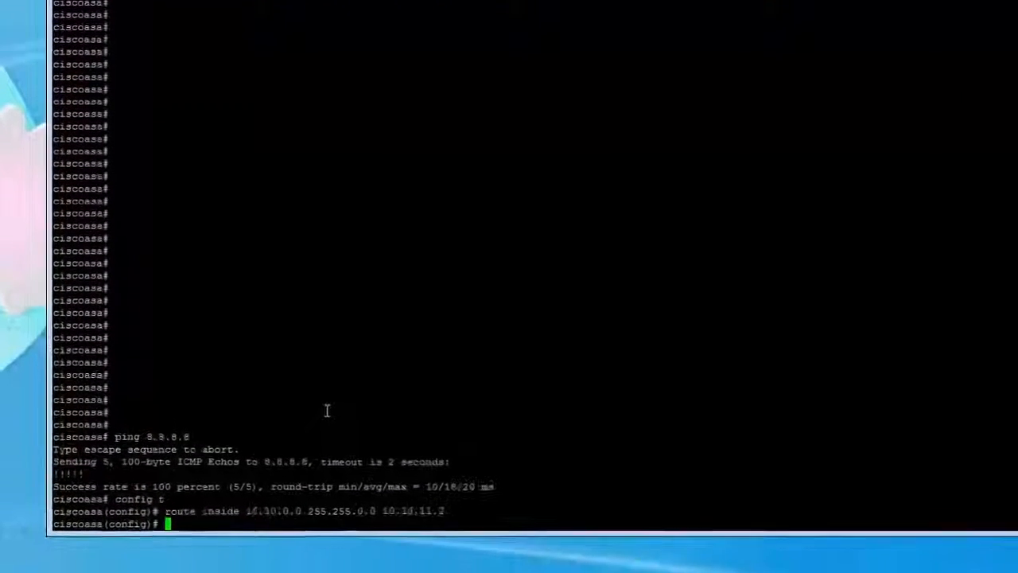
Switch to the PuTTY console, run "show run | in access-list" and examine the access-list entries.
{"action": "type", "text": "show"}
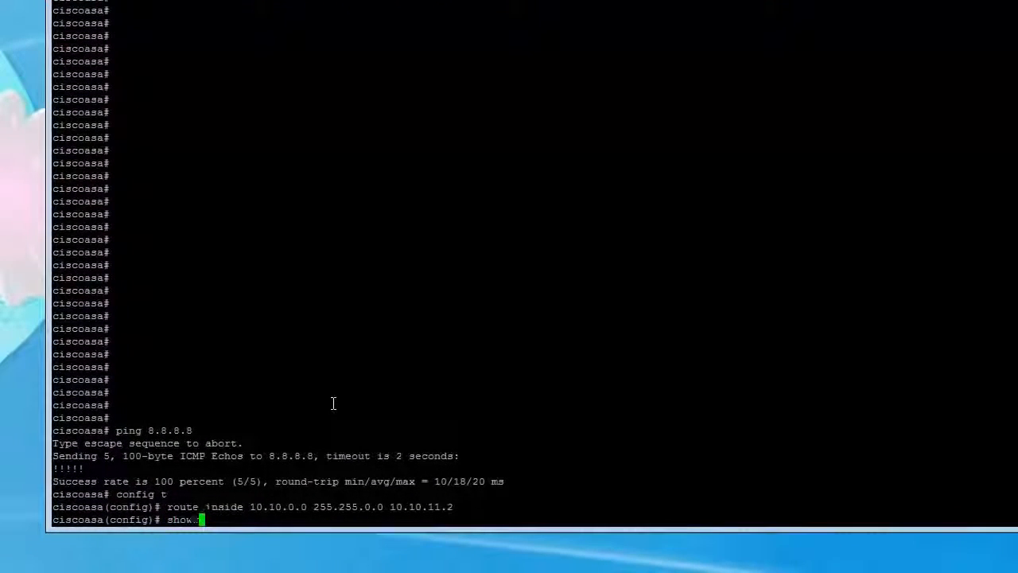
{"action": "type", "text": " run | in acc"}
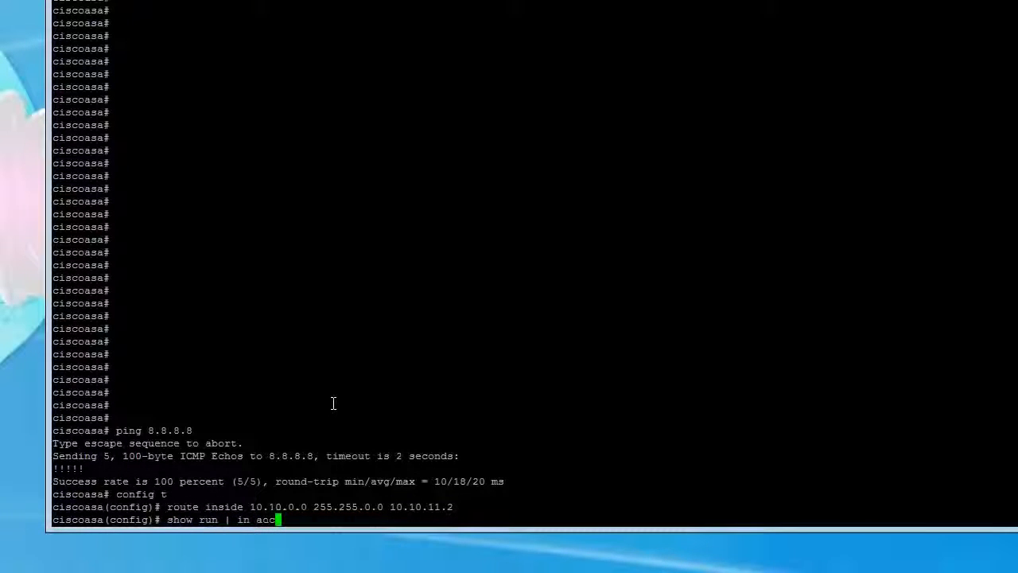
{"action": "key", "text": "Return"}
{"action": "key", "text": "Up"}
{"action": "type", "text": "ess-list"}
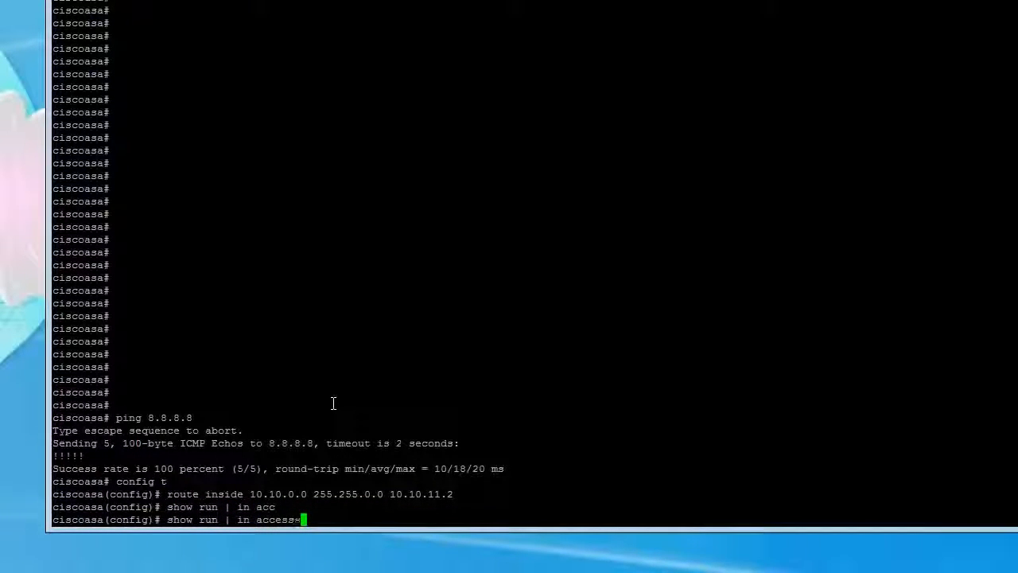
{"action": "key", "text": "Return"}
{"action": "left_click_drag", "start_coordinate": [92, 518], "coordinate": [338, 518]}
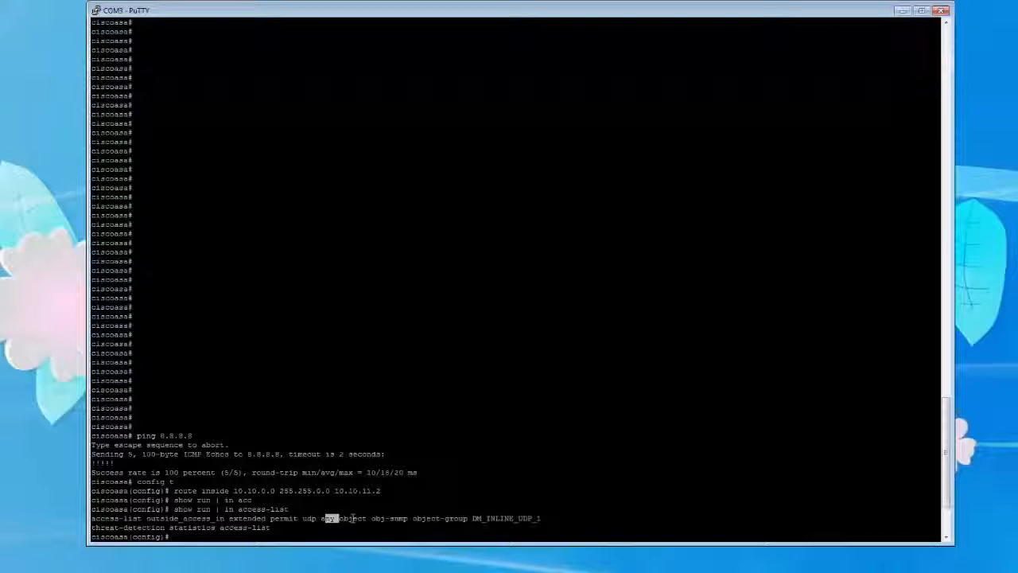
{"action": "left_click_drag", "start_coordinate": [341, 518], "coordinate": [533, 517]}
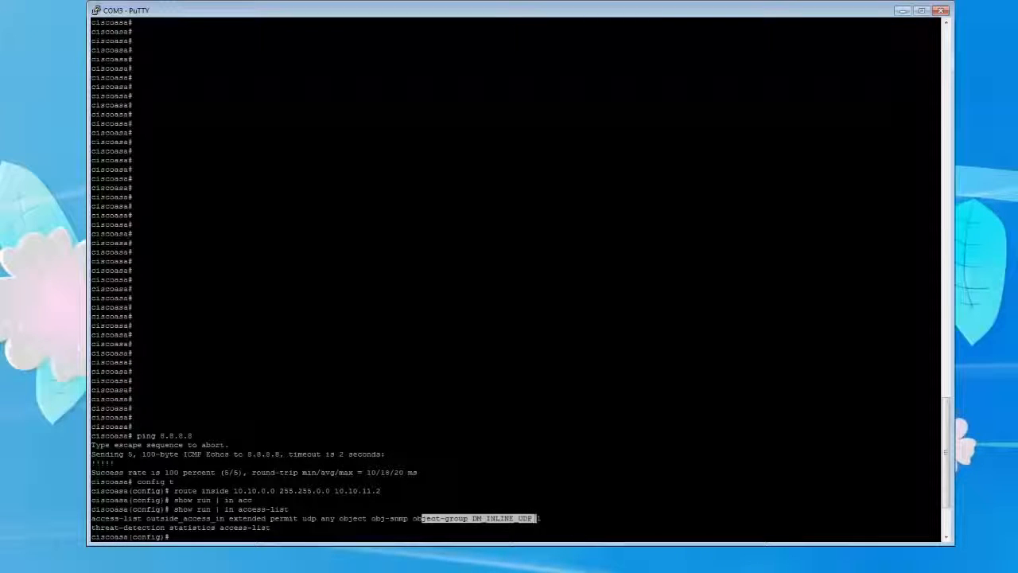
{"action": "left_click_drag", "start_coordinate": [108, 526], "coordinate": [230, 527]}
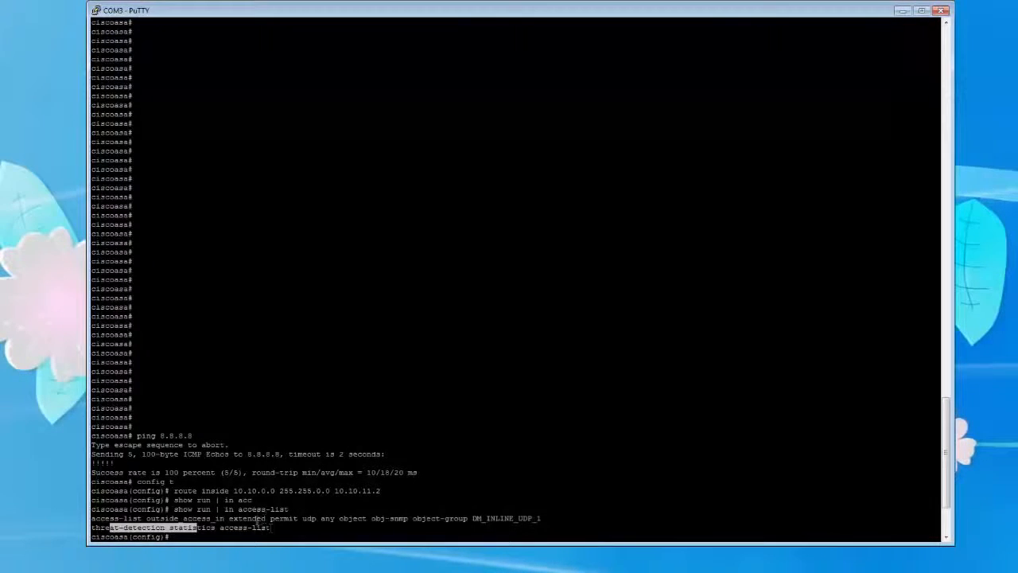
{"action": "key", "text": "alt+Tab"}
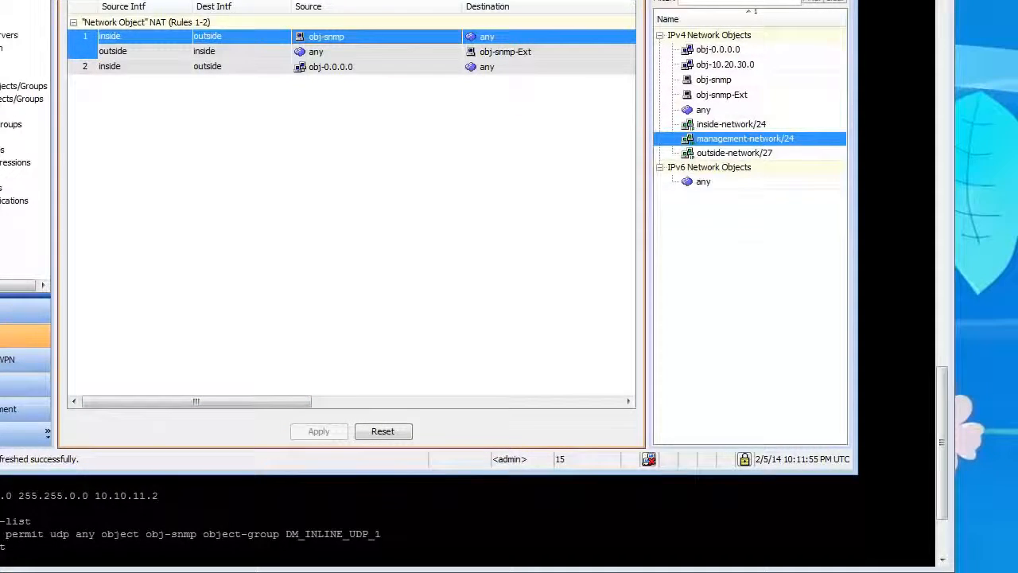
{"action": "key", "text": "alt+Tab"}
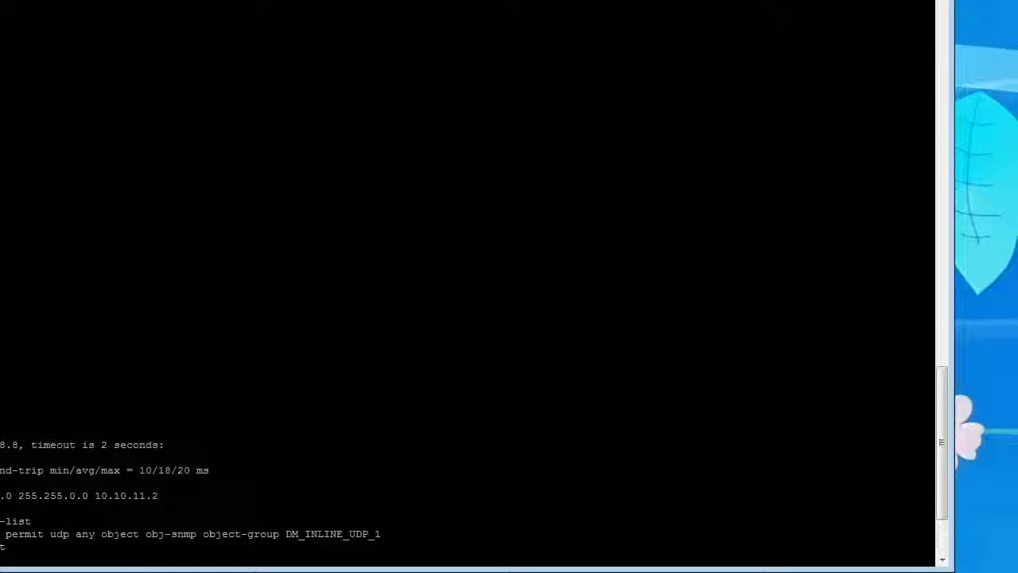
{"action": "scroll", "coordinate": [468, 286], "scroll_direction": "down", "scroll_amount": 4}
{"action": "scroll", "coordinate": [468, 287], "scroll_direction": "up", "scroll_amount": 18}
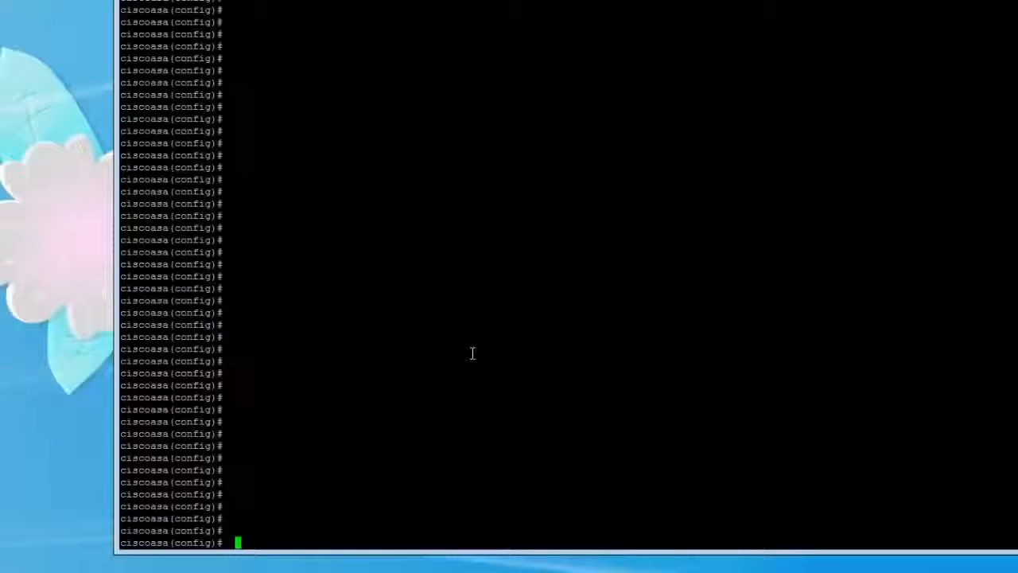
Create a network object named obj-www in the ASA configuration.
{"action": "type", "text": "objeectnetwork "}
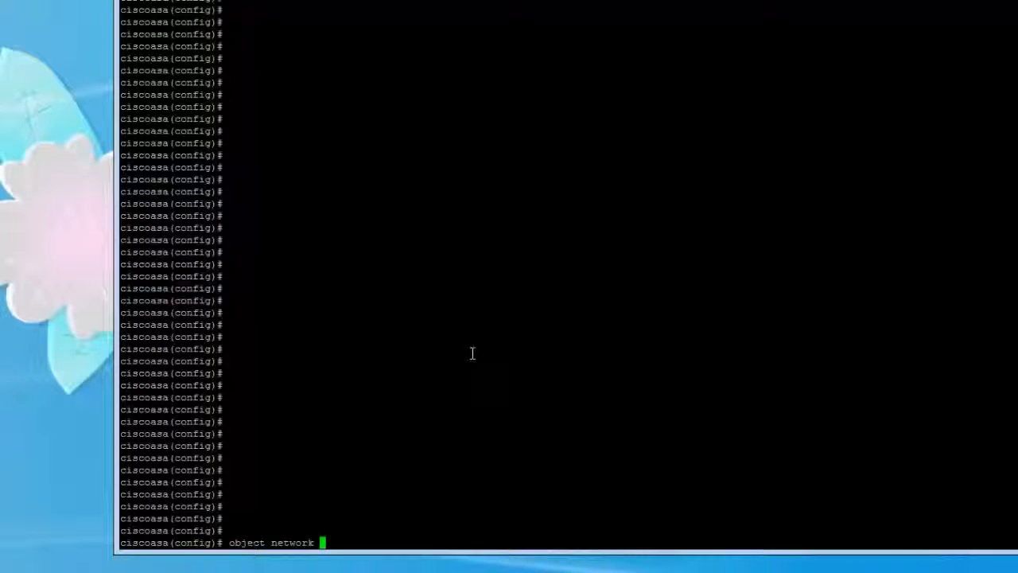
{"action": "type", "text": "obj-www"}
{"action": "key", "text": "Return"}
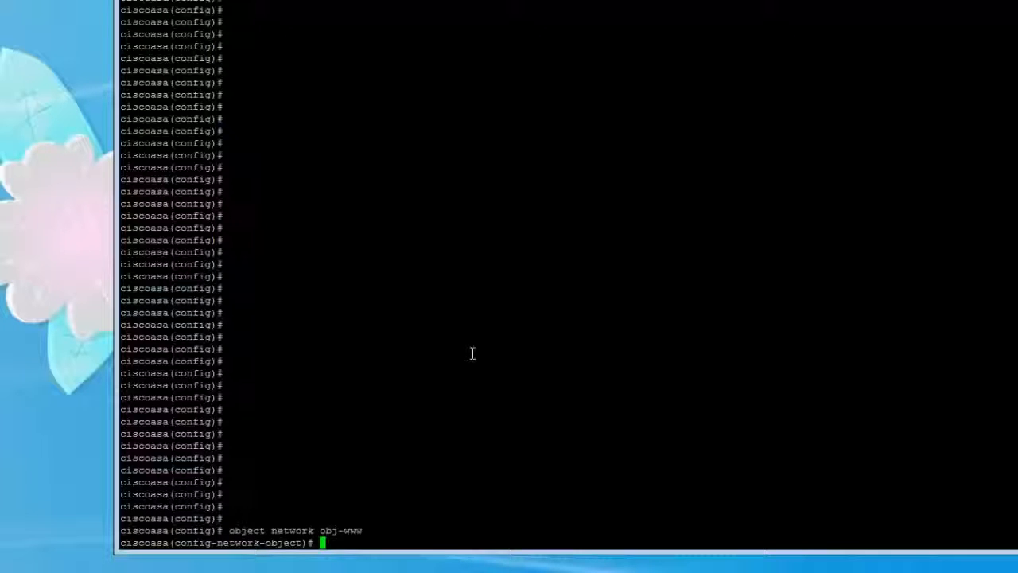
Check the host command's options and set the obj-www host address to 10.20.30.15.
{"action": "type", "text": "host ?"}
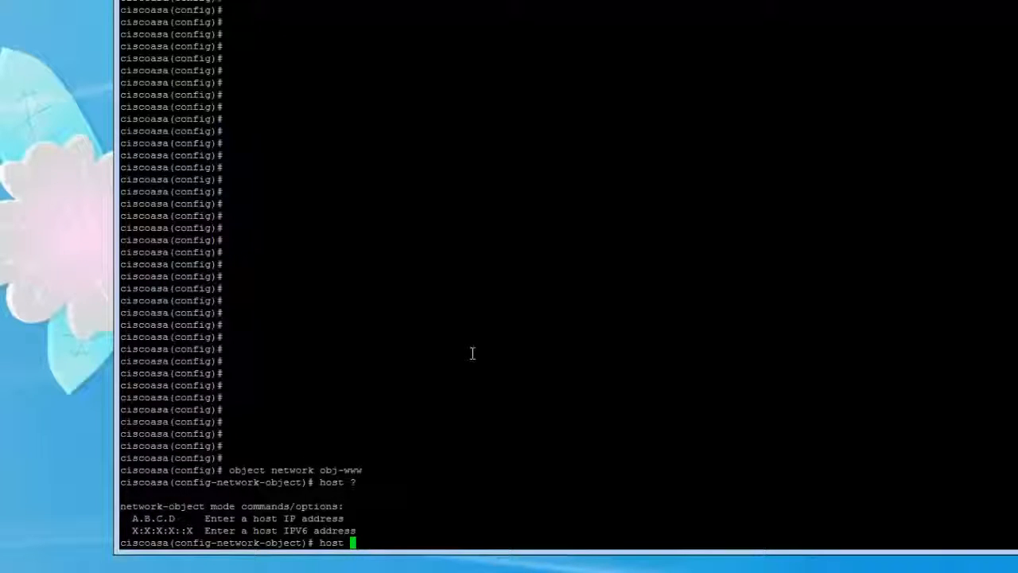
{"action": "type", "text": "10.20.30.11"}
{"action": "key", "text": "Return"}
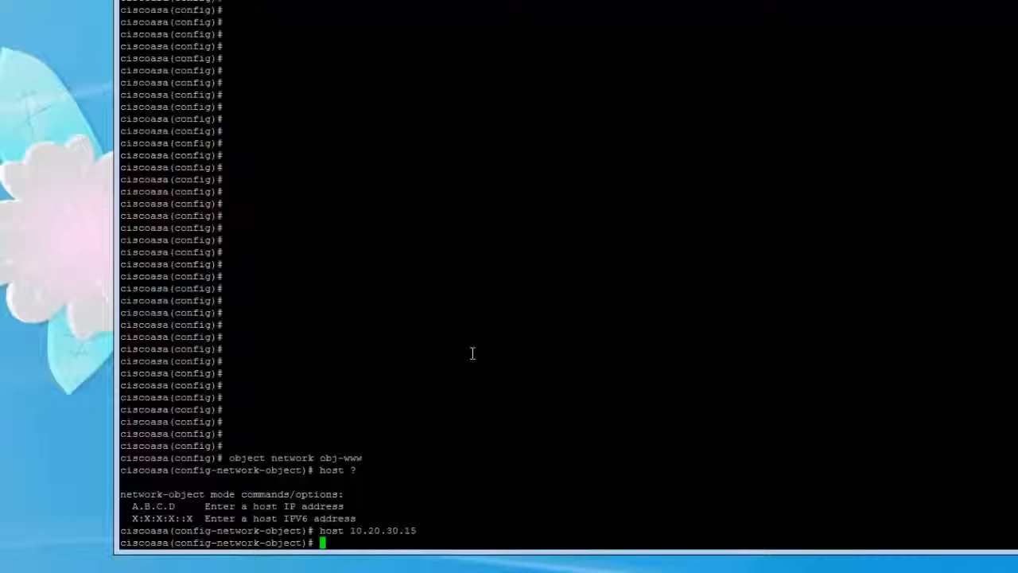
Try to create the external network object obj-www-Ext.
{"action": "type", "text": "object netowrk obj-www"}
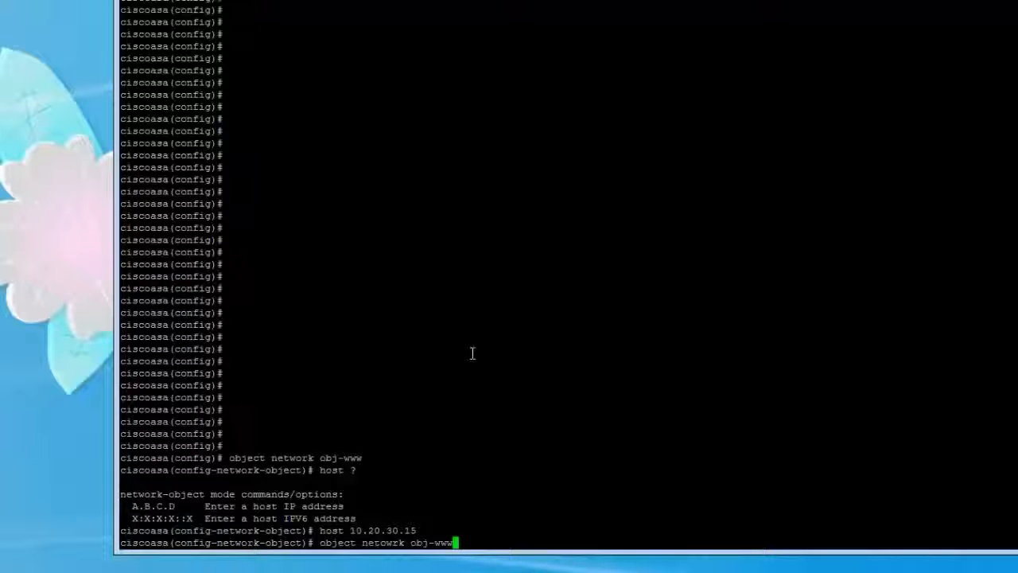
{"action": "type", "text": "-Ext"}
{"action": "key", "text": "Return"}
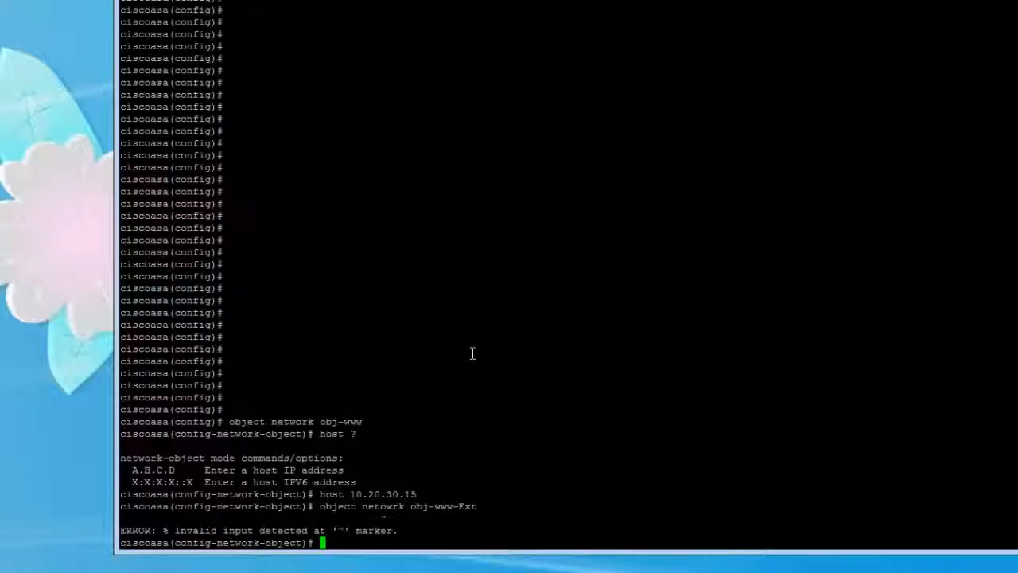
Create a network object named obj-www-Ext for the web server's external address.
{"action": "type", "text": "obj"}
{"action": "type", "text": "ect"}
{"action": "type", "text": " network "}
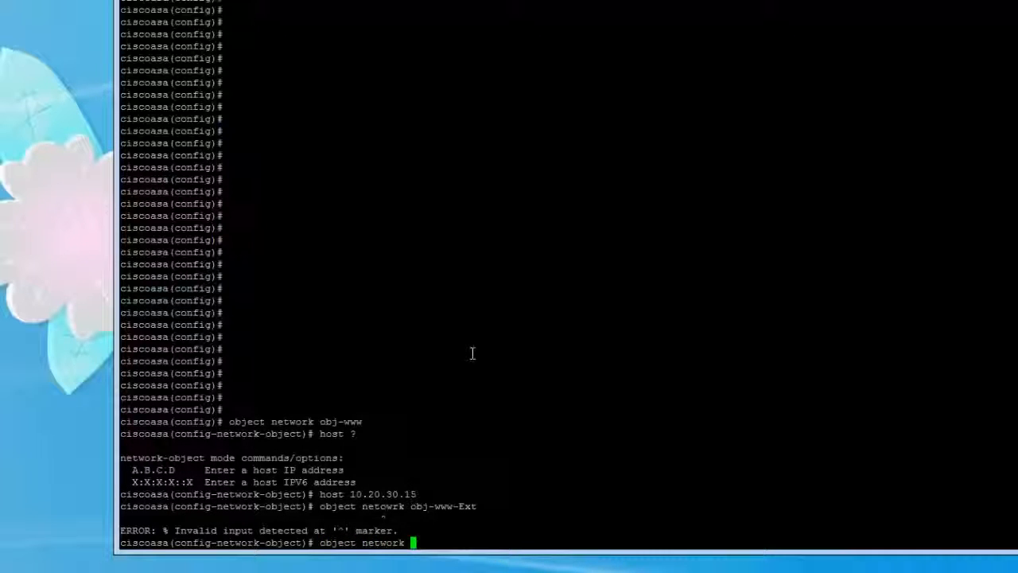
{"action": "type", "text": "obj-www-Ext"}
{"action": "key", "text": "Return"}
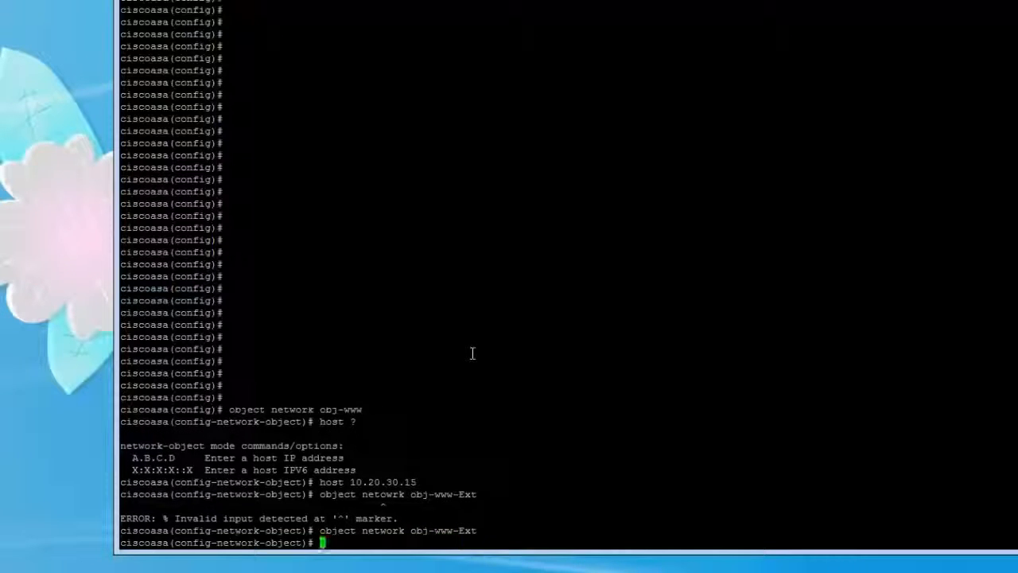
Set the host address of obj-www-Ext to 12.12.12.15.
{"action": "type", "text": "host 19"}
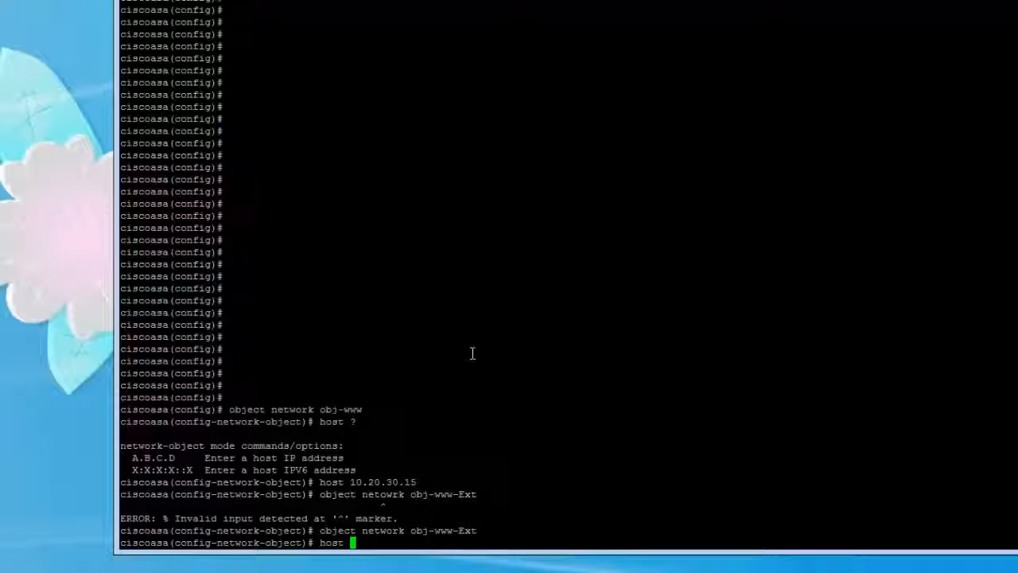
{"action": "key", "text": "BackSpace"}
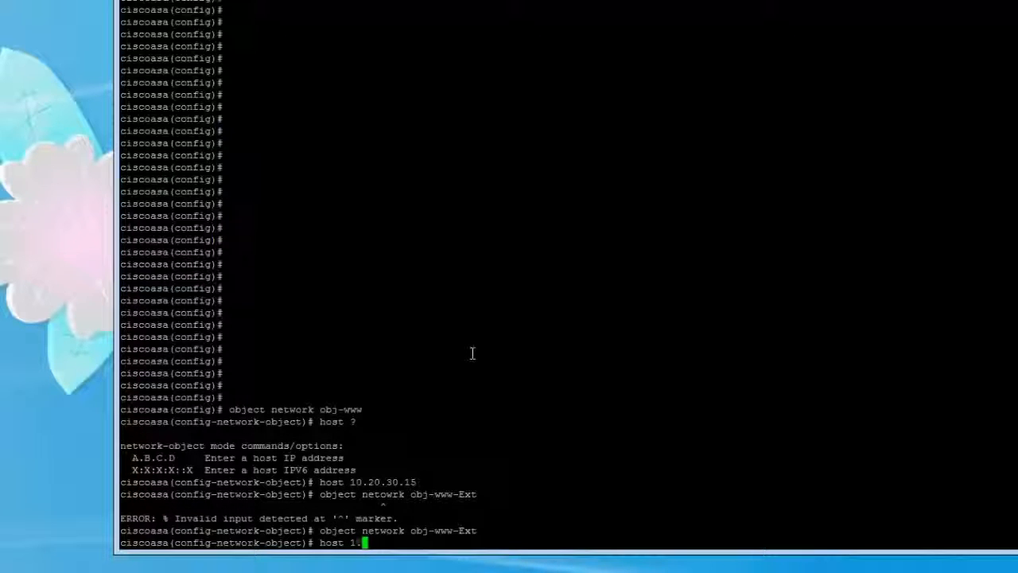
{"action": "type", "text": "2.12.12.15"}
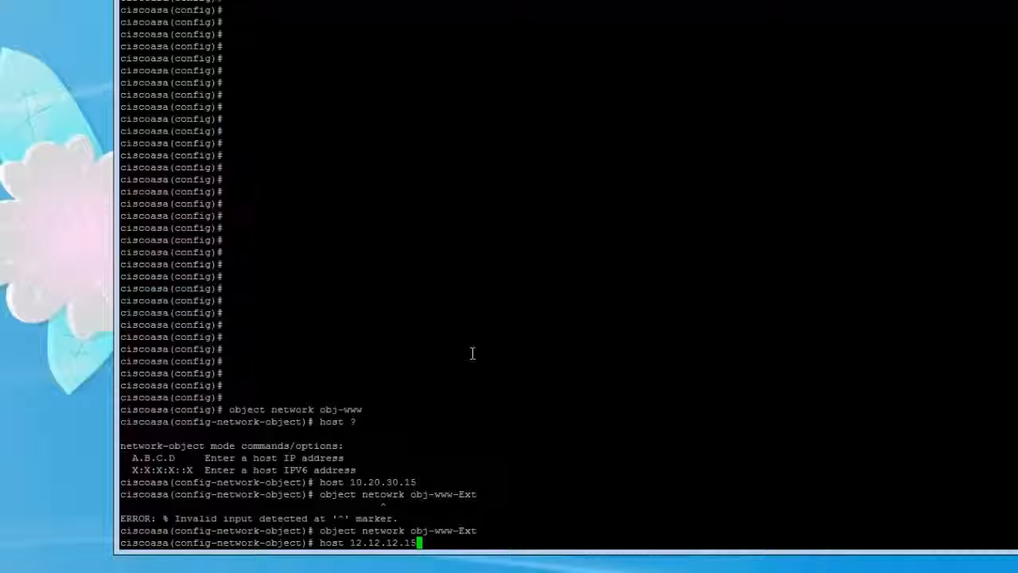
{"action": "key", "text": "Return"}
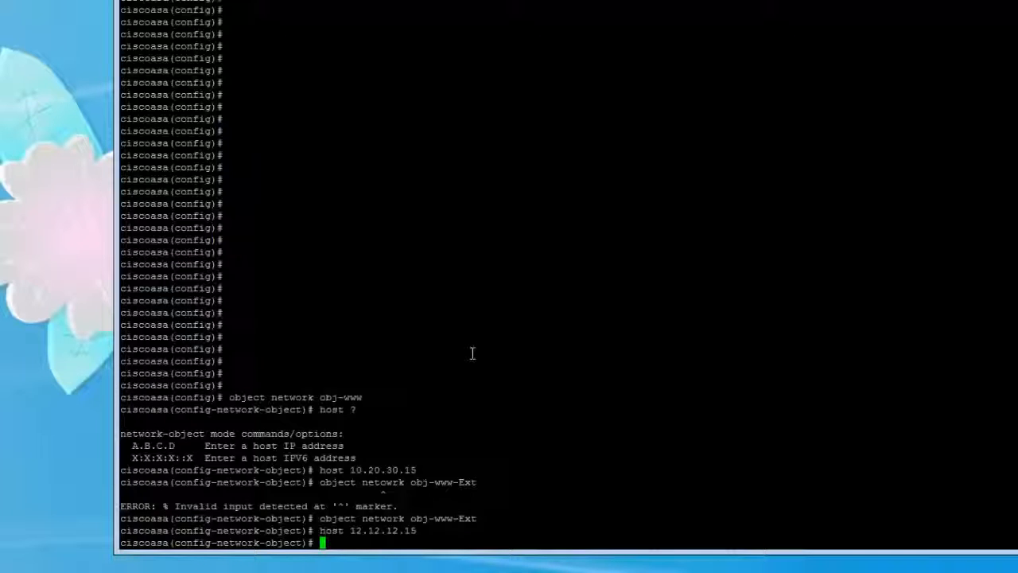
Re-enter the configuration of the obj-www network object.
{"action": "type", "text": "ob"}
{"action": "key", "text": "BackSpace"}
{"action": "key", "text": "BackSpace"}
{"action": "type", "text": "object network "}
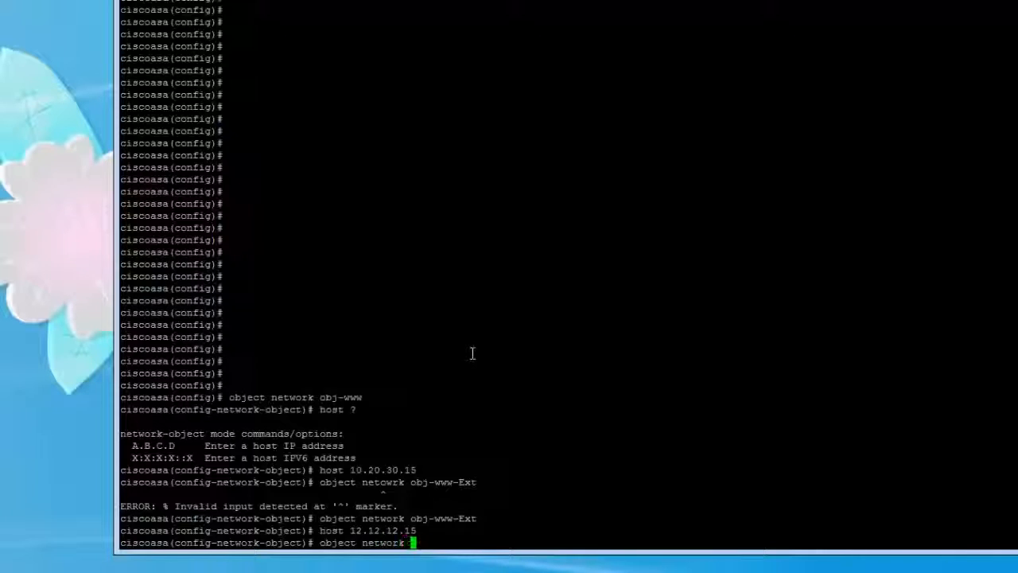
{"action": "type", "text": "obj-www"}
{"action": "key", "text": "Return"}
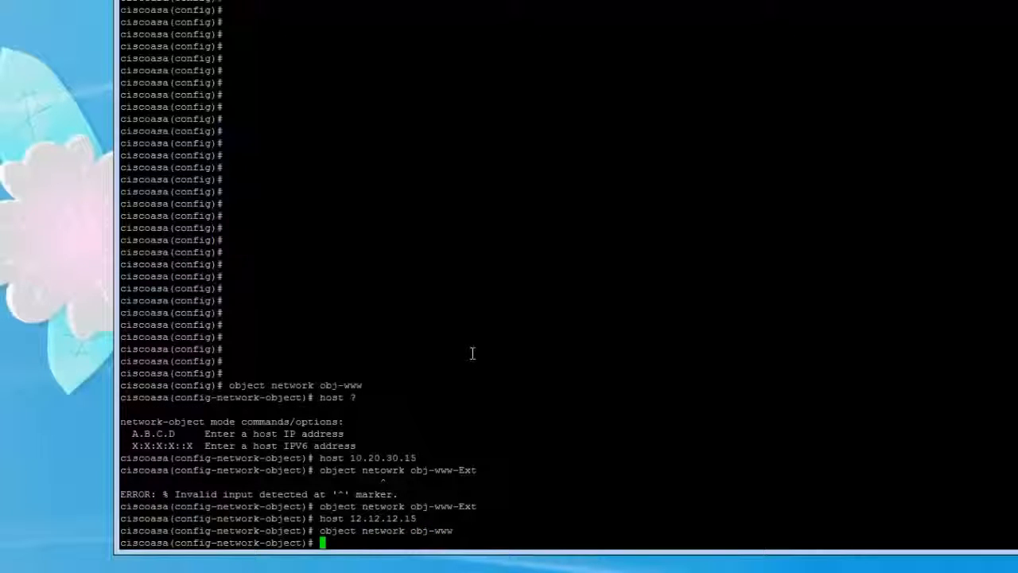
Begin a NAT rule from inside to outside on obj-www and display the NAT types available for it.
{"action": "type", "text": "nat (inside,o"}
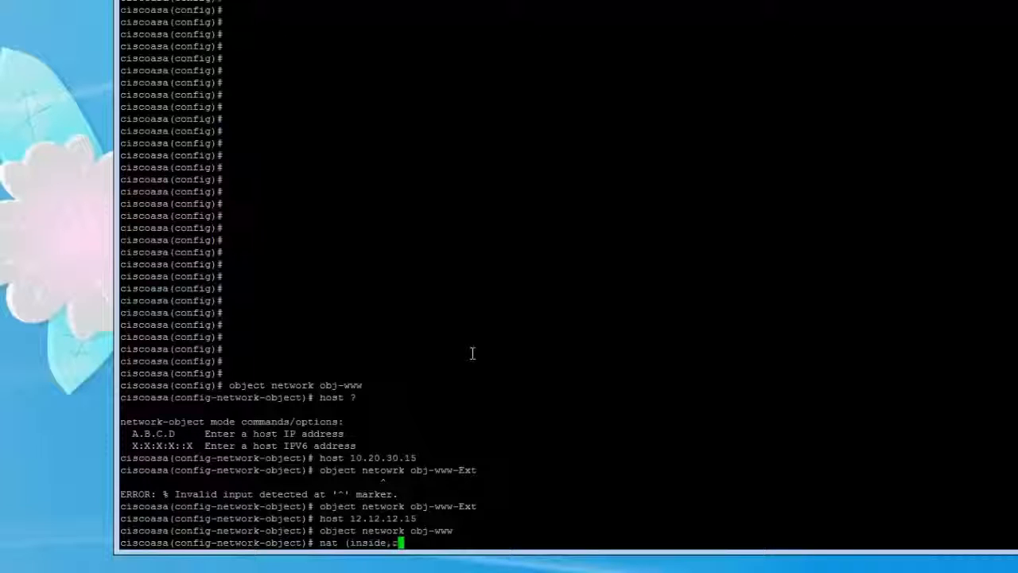
{"action": "type", "text": "utside)"}
{"action": "key", "text": "Return"}
{"action": "key", "text": "Up"}
{"action": "type", "text": "?"}
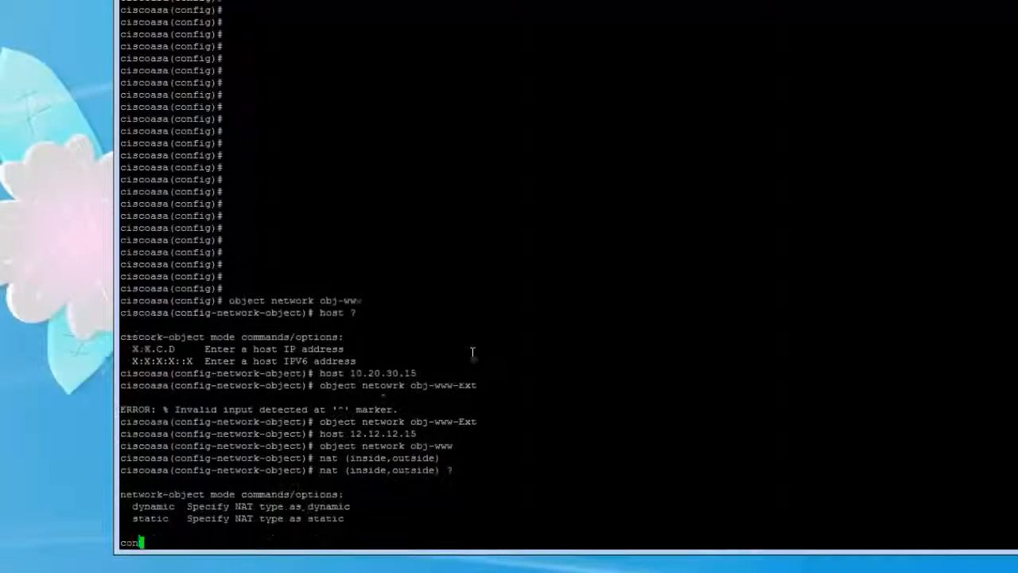
{"action": "key", "text": "BackSpace"}
{"action": "type", "text": "static"}
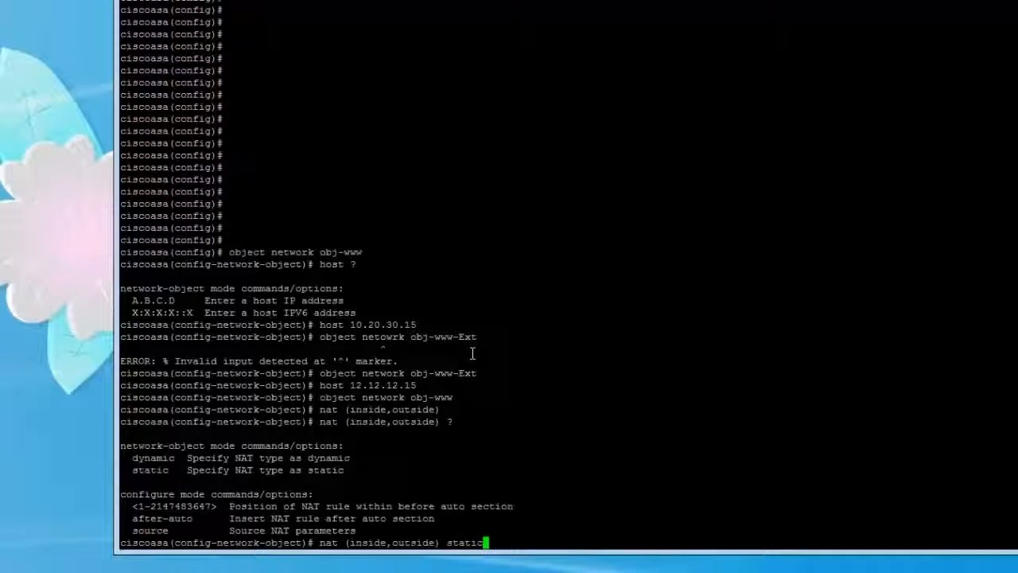
{"action": "type", "text": " ?"}
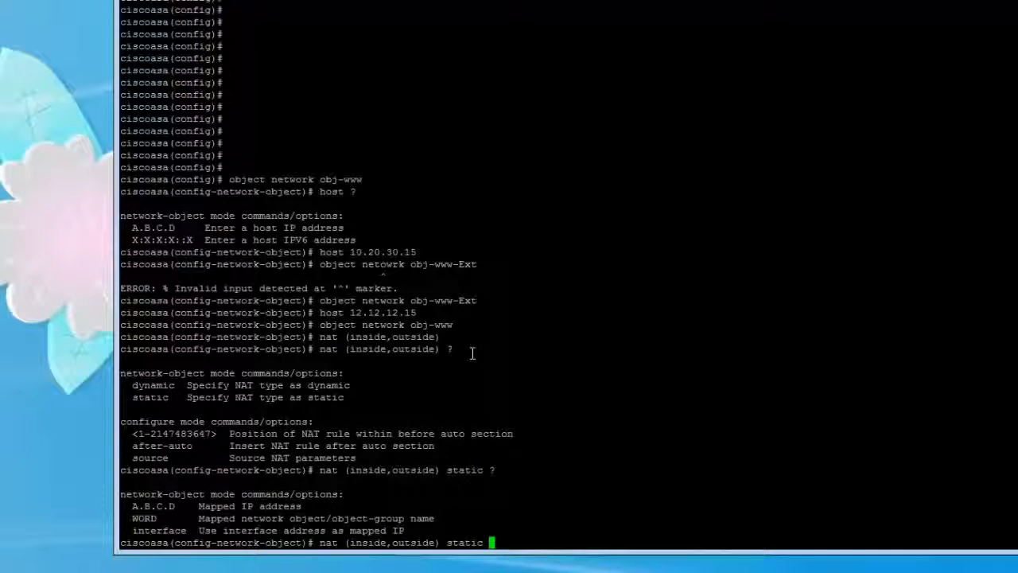
{"action": "type", "text": "obj"}
{"action": "type", "text": "-ww"}
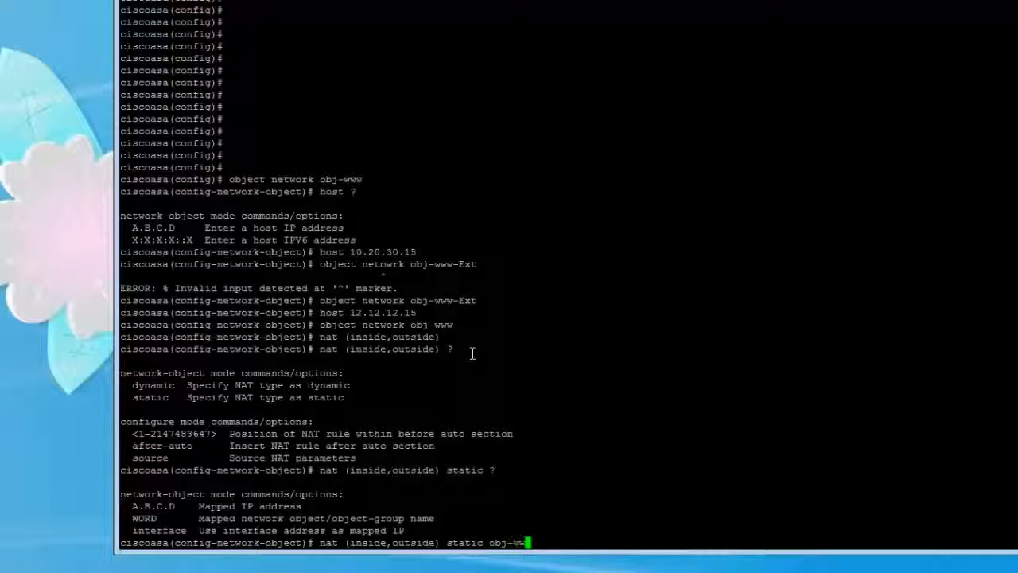
{"action": "type", "text": "w-Ext"}
Make the obj-www inside-to-outside NAT rule static, mapped to the obj-www-Ext object.
{"action": "key", "text": "Return"}
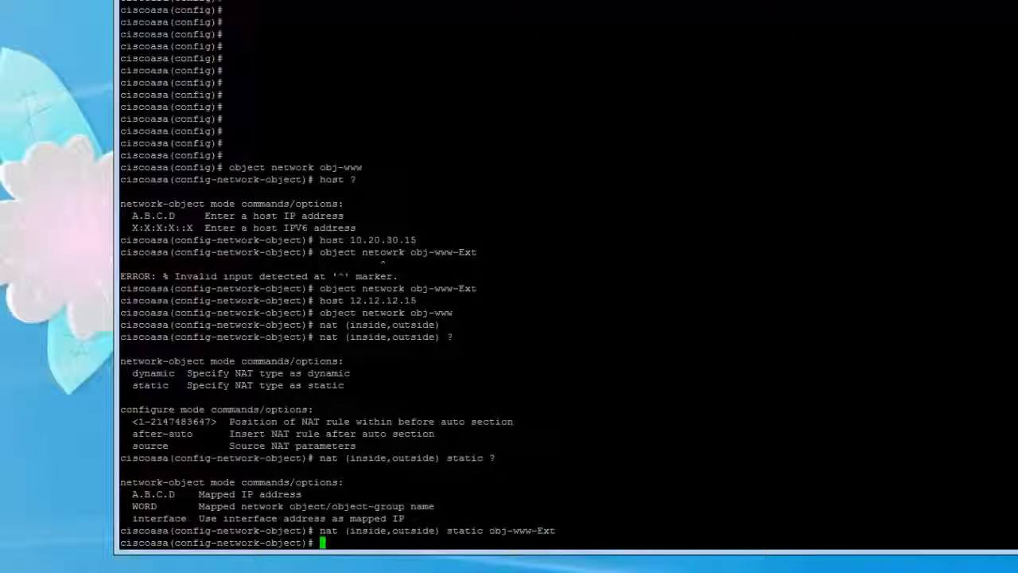
Switch to ASDM, refresh the device configuration and review the NAT rules for obj-www and obj-snmp and the access rules.
{"action": "key", "text": "alt+Tab"}
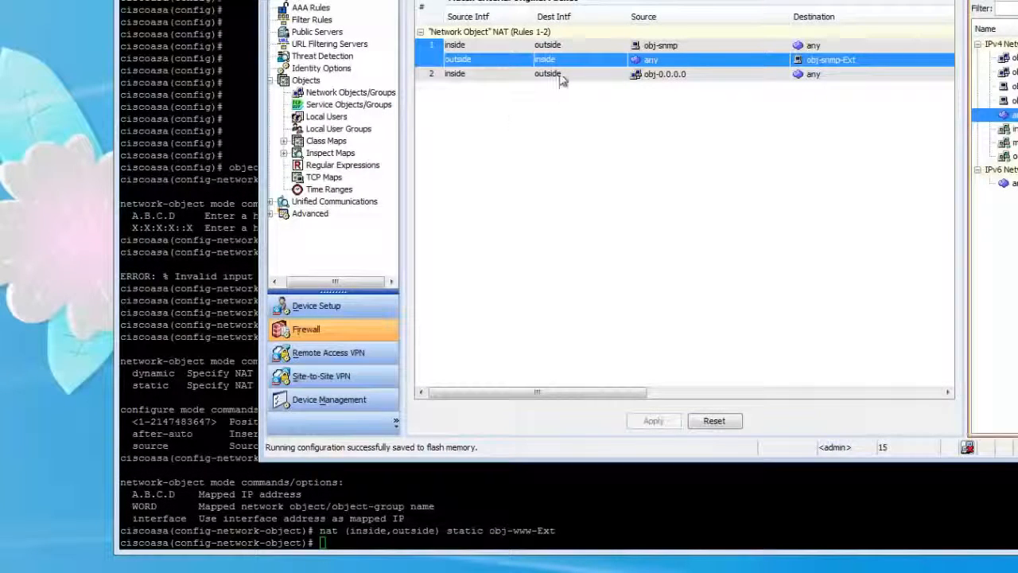
{"action": "key", "text": "F5"}
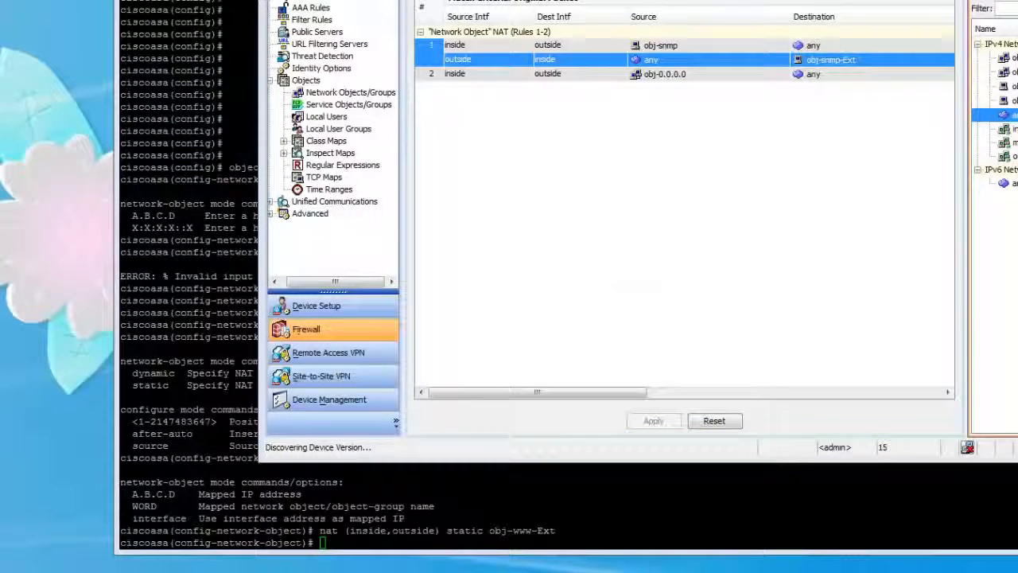
{"action": "left_click_drag", "start_coordinate": [910, 195], "coordinate": [721, 177]}
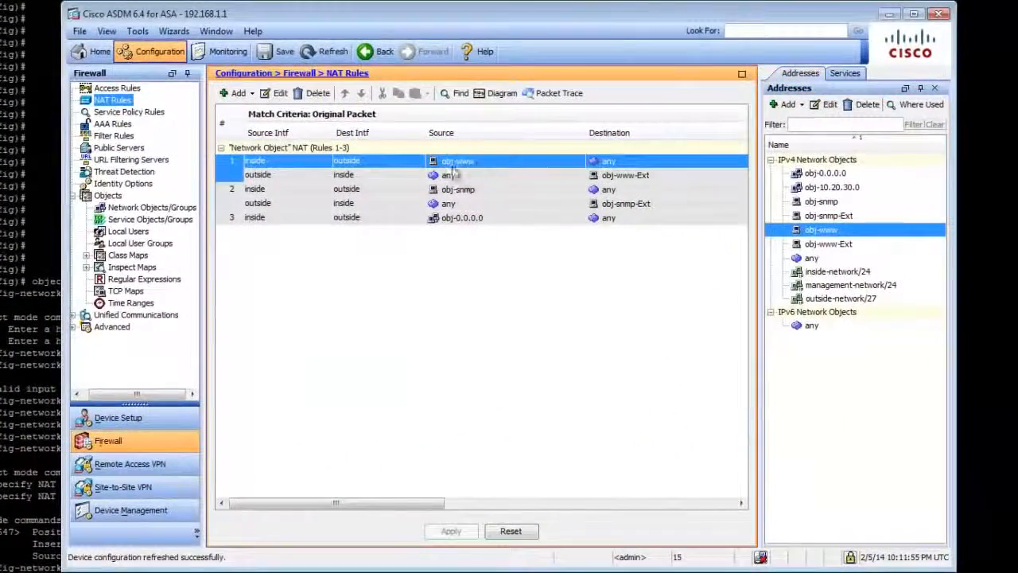
{"action": "left_click", "coordinate": [585, 71]}
{"action": "left_click", "coordinate": [409, 165]}
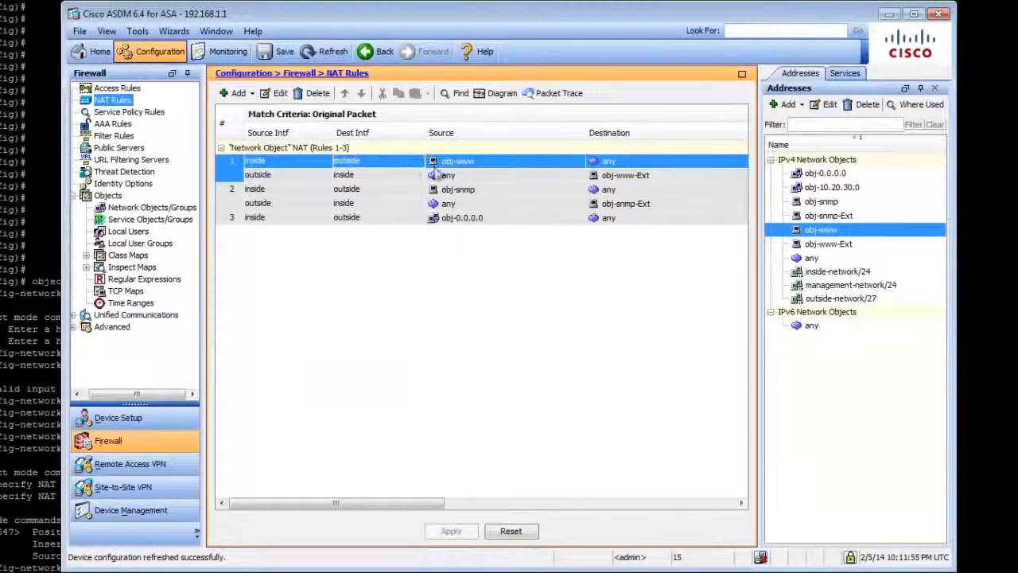
{"action": "left_click", "coordinate": [506, 180]}
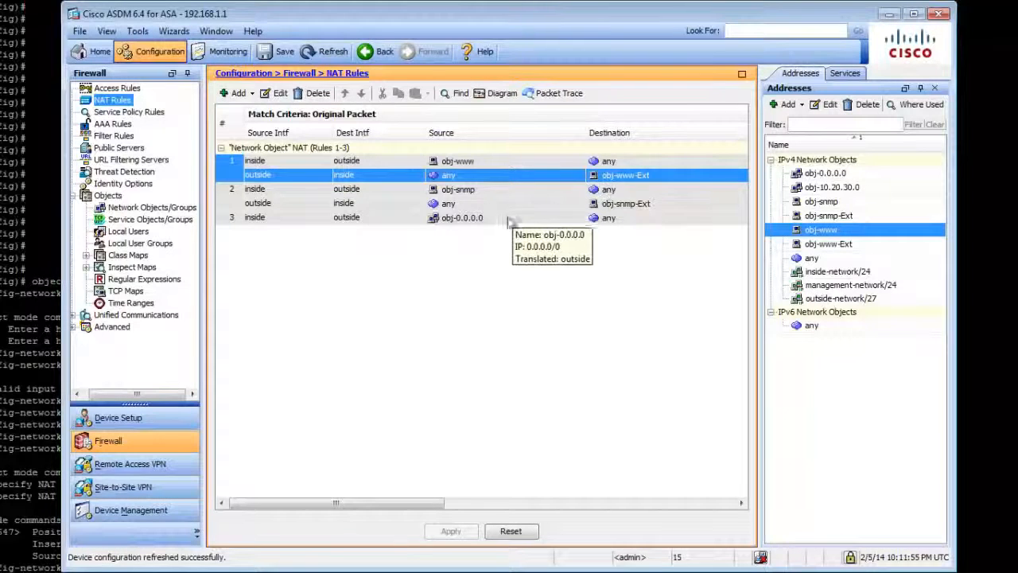
{"action": "left_click", "coordinate": [475, 204]}
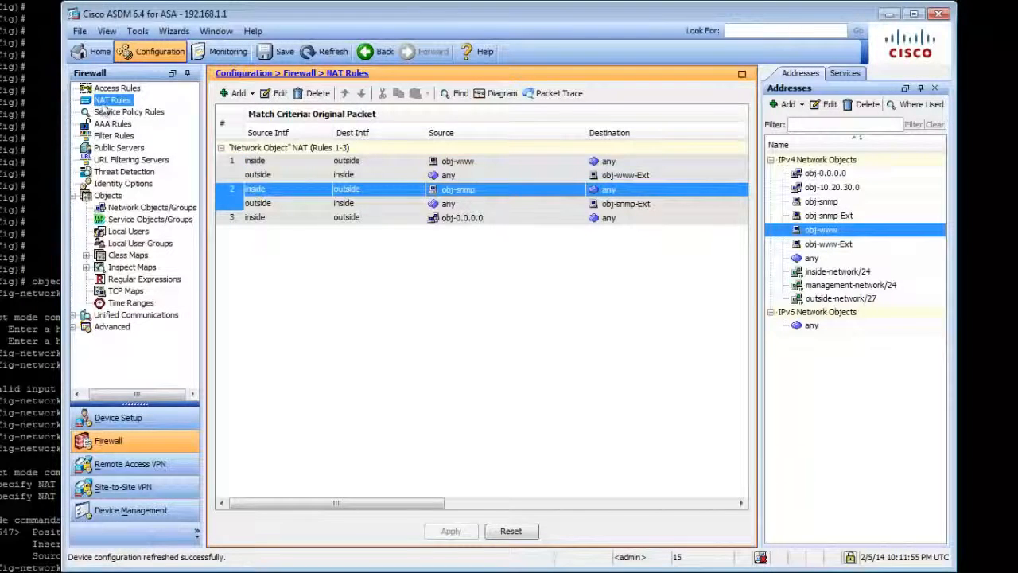
{"action": "left_click", "coordinate": [116, 88]}
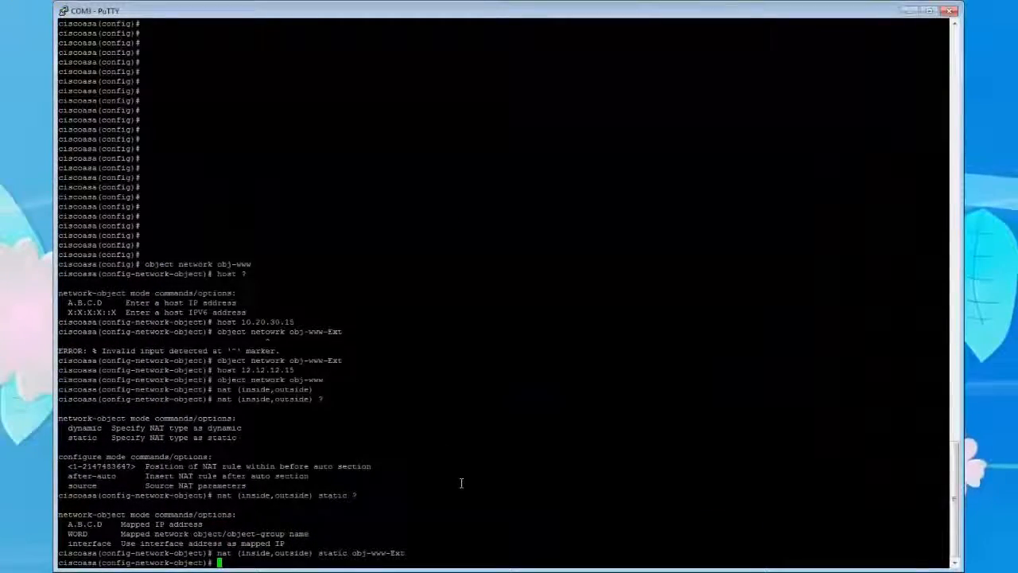
Switch to the PuTTY console and end the network object configuration.
{"action": "type", "text": "snd"}
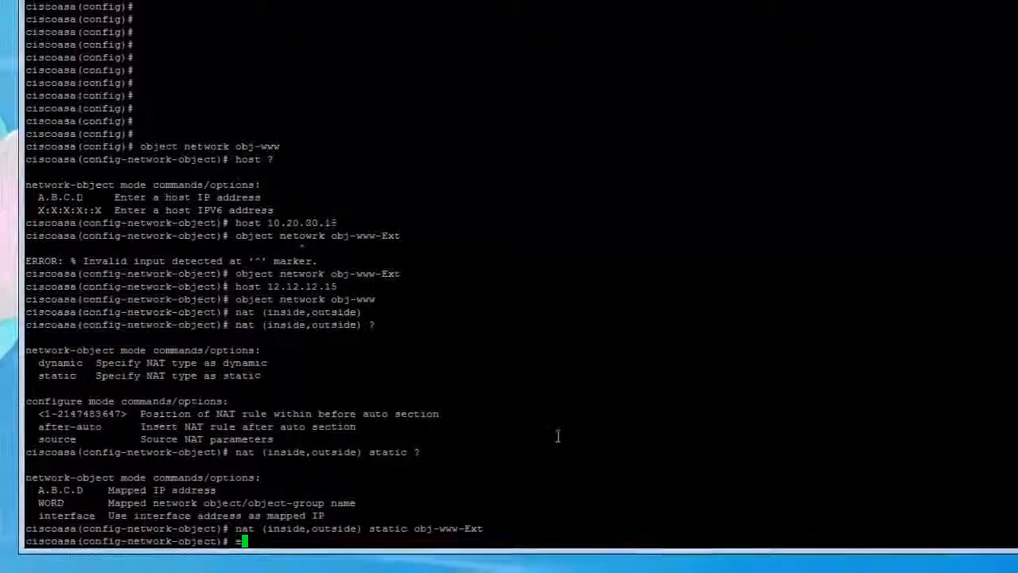
{"action": "key", "text": "Return"}
{"action": "key", "text": "Return"}
{"action": "key", "text": "Return"}
{"action": "key", "text": "Return"}
{"action": "key", "text": "Return"}
{"action": "key", "text": "Return"}
{"action": "key", "text": "Return"}
{"action": "key", "text": "Return"}
{"action": "key", "text": "Return"}
{"action": "key", "text": "Return"}
{"action": "key", "text": "Return"}
{"action": "key", "text": "Return"}
{"action": "key", "text": "Return"}
{"action": "key", "text": "Return"}
{"action": "key", "text": "Return"}
{"action": "key", "text": "Return"}
{"action": "key", "text": "Return"}
{"action": "key", "text": "Return"}
{"action": "key", "text": "Return"}
{"action": "key", "text": "Return"}
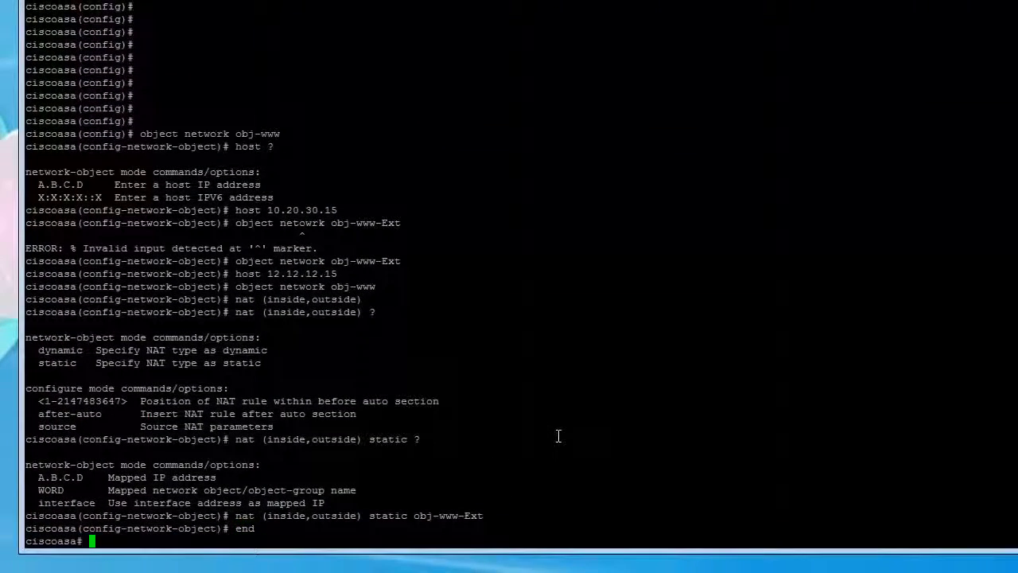
{"action": "key", "text": "Return"}
{"action": "key", "text": "Return"}
{"action": "key", "text": "Return"}
{"action": "key", "text": "Return"}
{"action": "key", "text": "Return"}
{"action": "key", "text": "Return"}
{"action": "key", "text": "Return"}
{"action": "key", "text": "Return"}
{"action": "key", "text": "Return"}
{"action": "key", "text": "Return"}
{"action": "key", "text": "Return"}
{"action": "key", "text": "Return"}
{"action": "key", "text": "Return"}
{"action": "key", "text": "Return"}
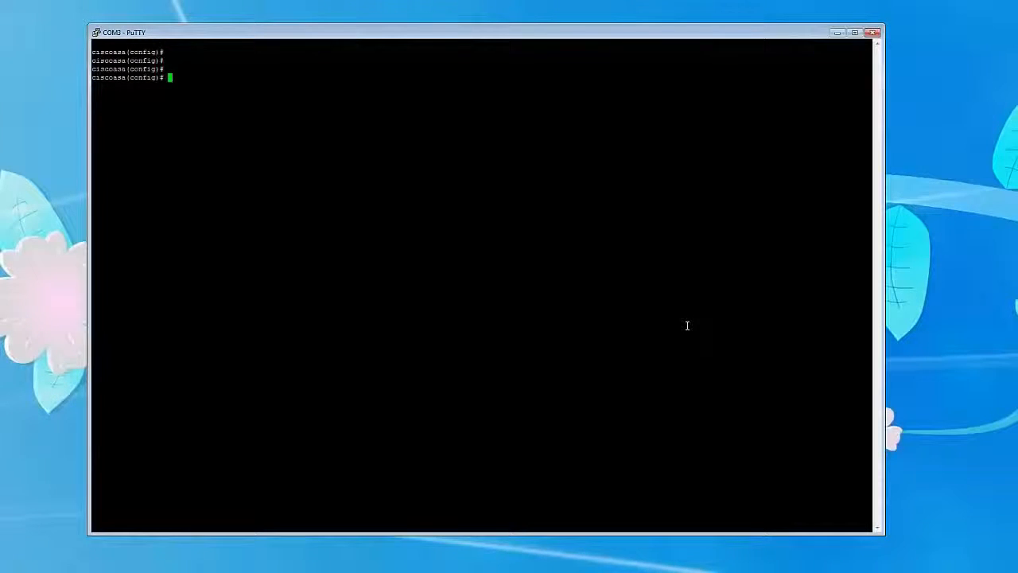
Start an extended permit entry for the access list outside_access_in.
{"action": "type", "text": "acces"}
{"action": "key", "text": "Tab"}
{"action": "type", "text": "li"}
{"action": "key", "text": "Tab"}
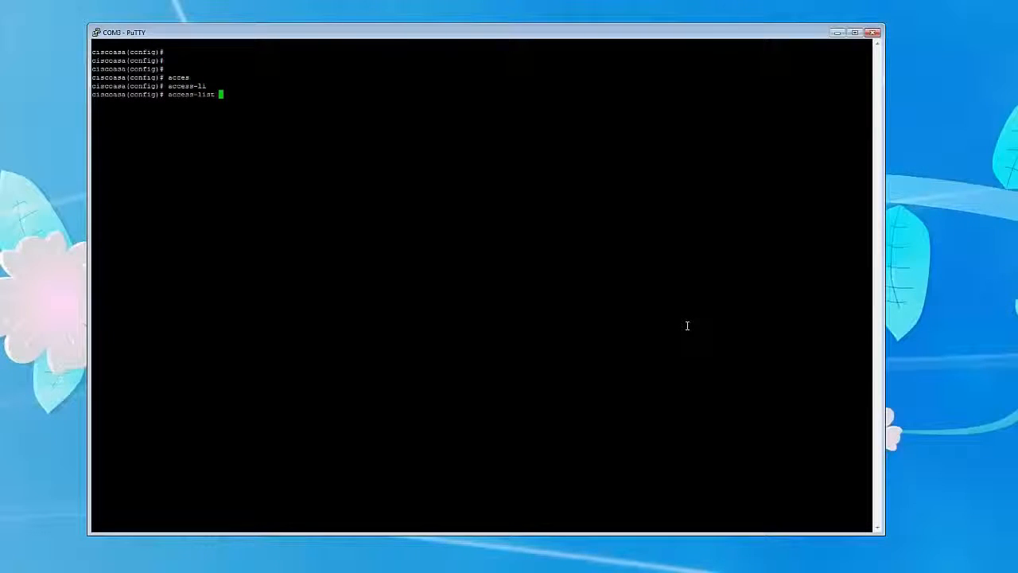
{"action": "type", "text": "outside_acc"}
{"action": "key", "text": "Tab"}
{"action": "type", "text": "es"}
{"action": "key", "text": "Tab"}
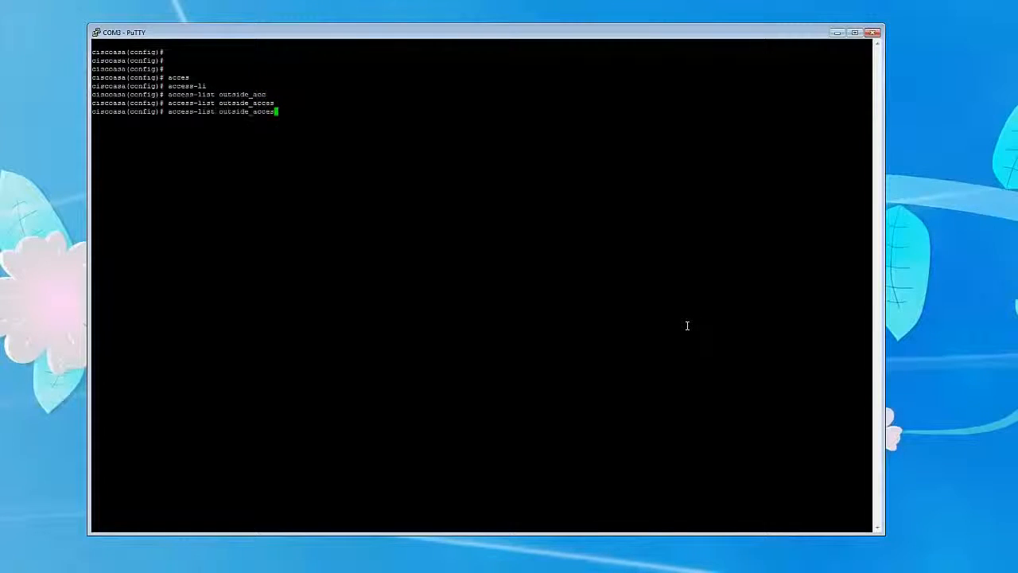
{"action": "type", "text": "ess_in extended"}
{"action": "key", "text": "Tab"}
{"action": "type", "text": "perm"}
{"action": "key", "text": "Tab"}
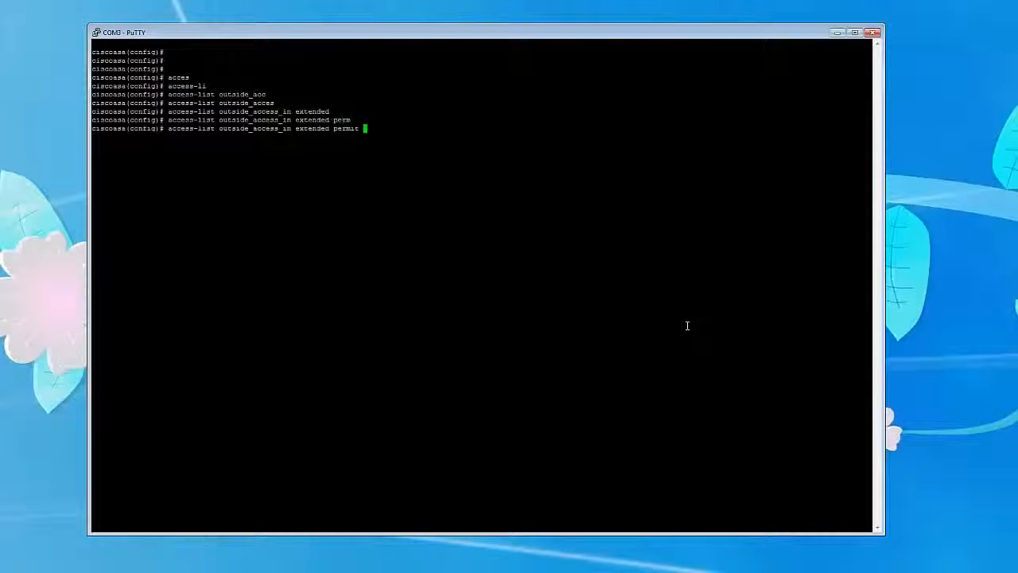
Complete the access list entry to permit TCP from any source to object obj-www on the www port.
{"action": "type", "text": "tcp"}
{"action": "type", "text": "any object obj"}
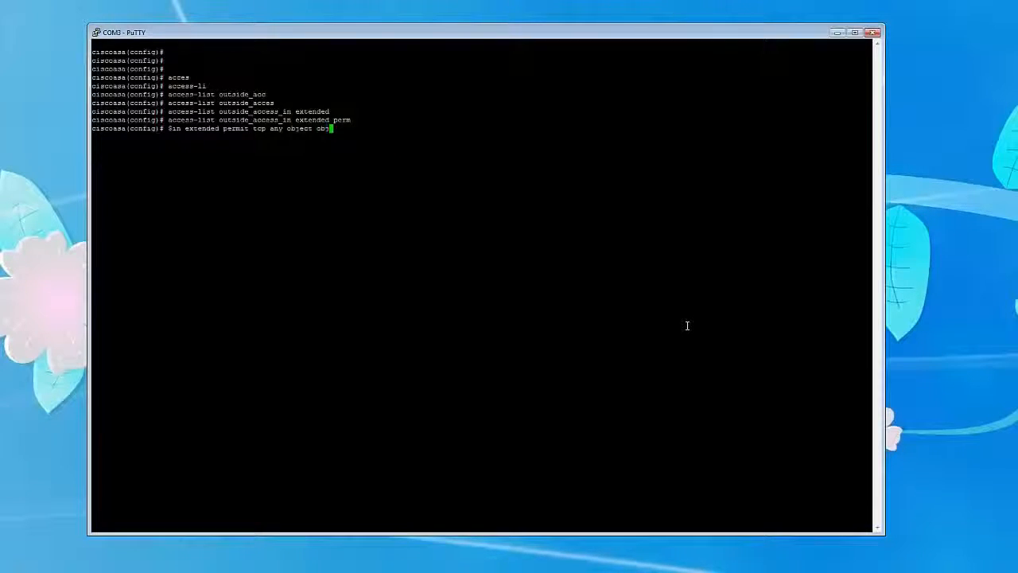
{"action": "type", "text": "-www eq"}
{"action": "key", "text": "Tab"}
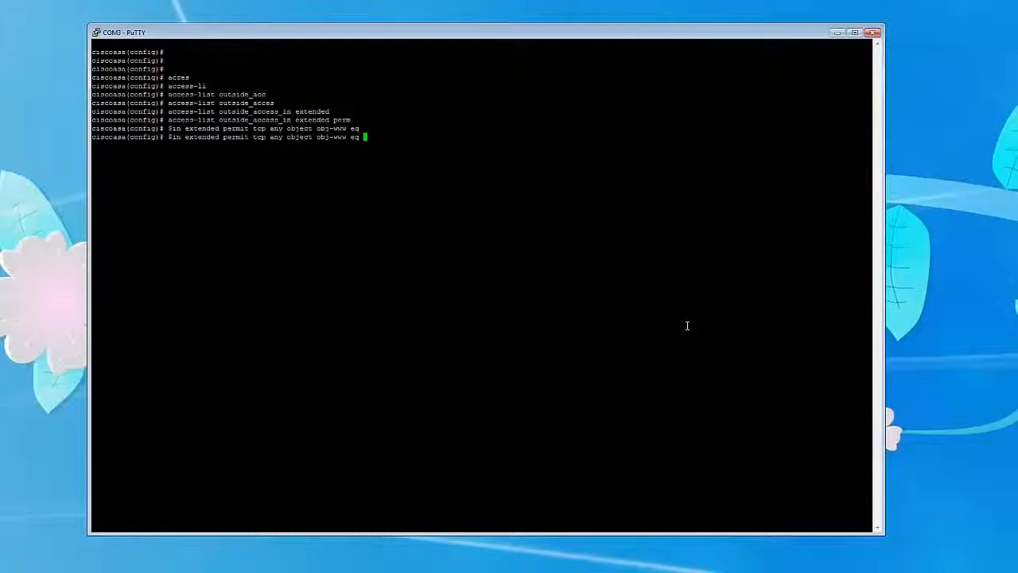
{"action": "type", "text": "www"}
{"action": "key", "text": "Return"}
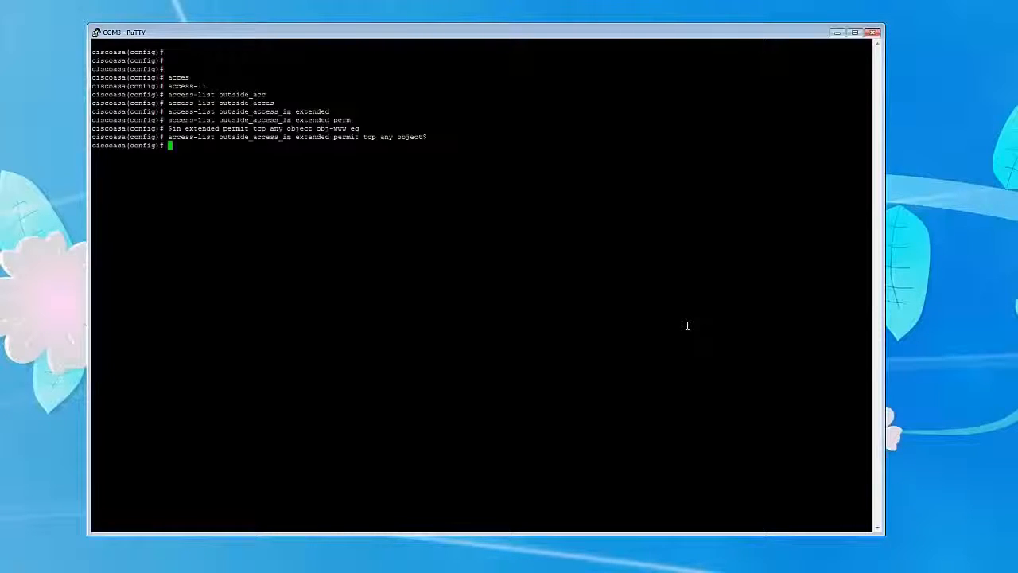
Apply the outside_access_in access list inbound on the outside interface with an access-group command.
{"action": "type", "text": "access-g"}
{"action": "key", "text": "Tab"}
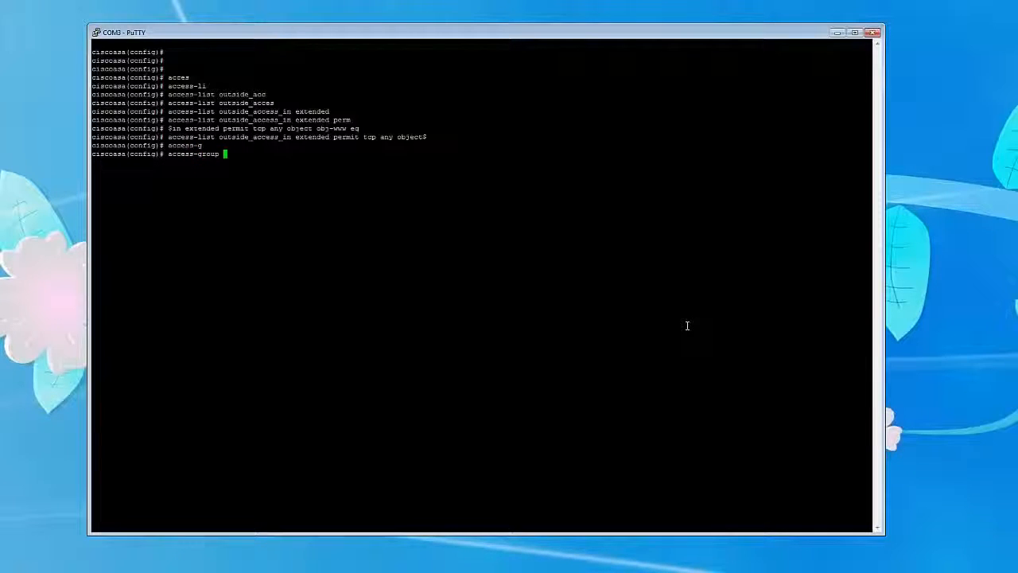
{"action": "type", "text": "outside"}
{"action": "key", "text": "BackSpace"}
{"action": "key", "text": "BackSpace"}
{"action": "key", "text": "BackSpace"}
{"action": "key", "text": "BackSpace"}
{"action": "type", "text": "side_access_in in interface"}
{"action": "key", "text": "BackSpace"}
{"action": "key", "text": "BackSpace"}
{"action": "key", "text": "BackSpace"}
{"action": "key", "text": "BackSpace"}
{"action": "key", "text": "BackSpace"}
{"action": "key", "text": "Tab"}
{"action": "type", "text": "outside"}
{"action": "key", "text": "Return"}
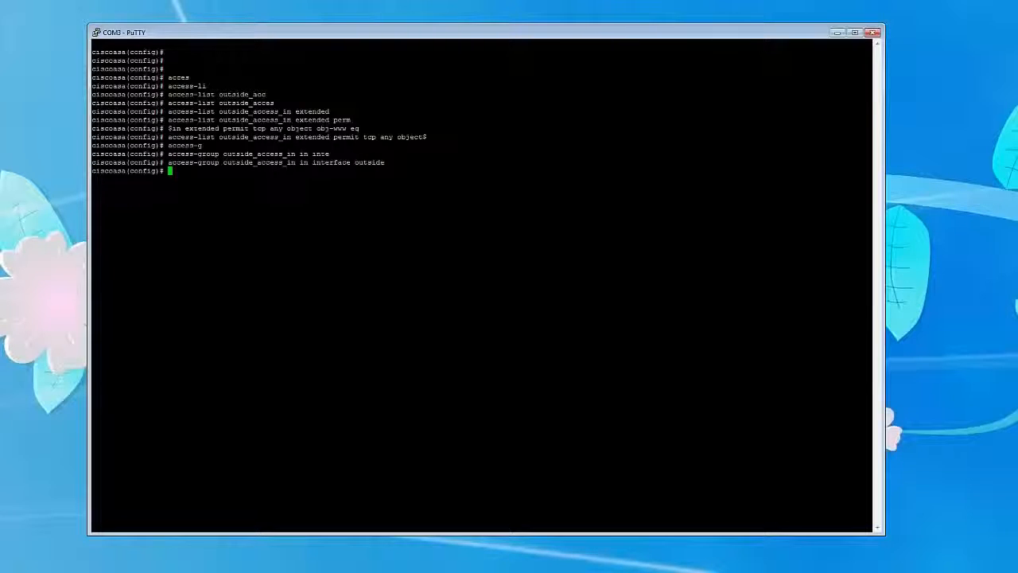
Switch to ASDM, refresh the device configuration and check the HTTP access rule under the outside interface.
{"action": "key", "text": "alt+Tab"}
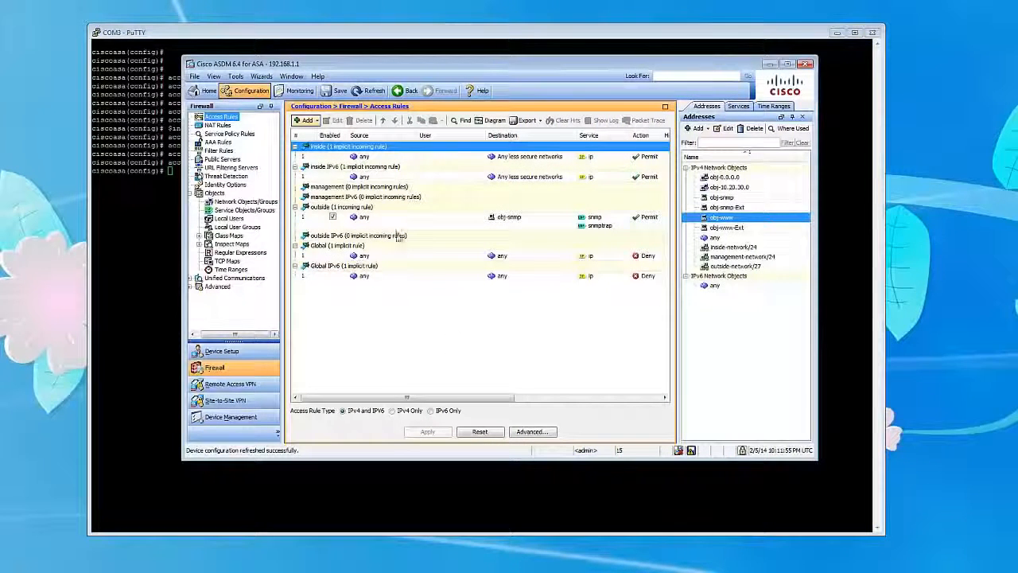
{"action": "left_click", "coordinate": [364, 91]}
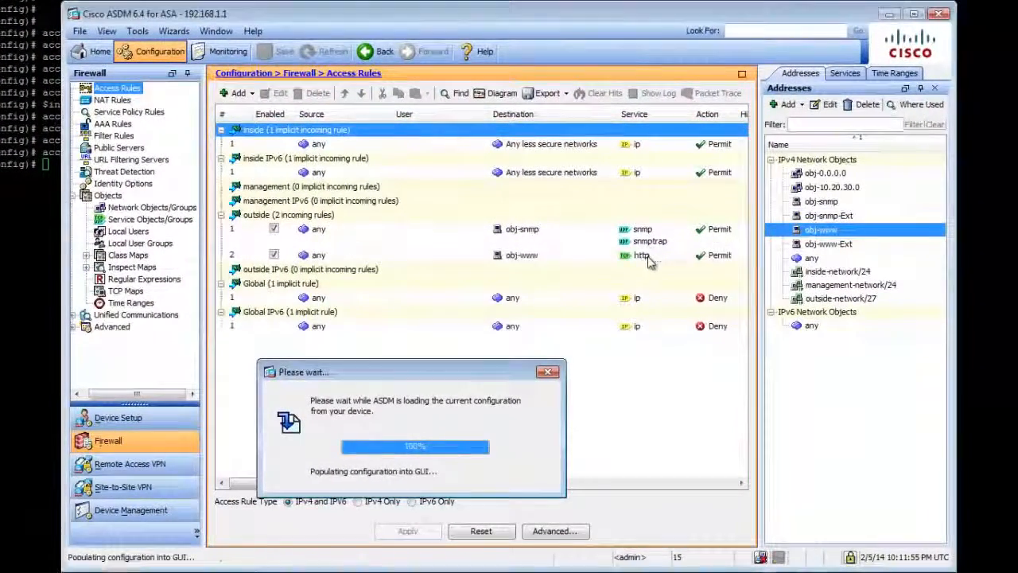
{"action": "left_click", "coordinate": [643, 256]}
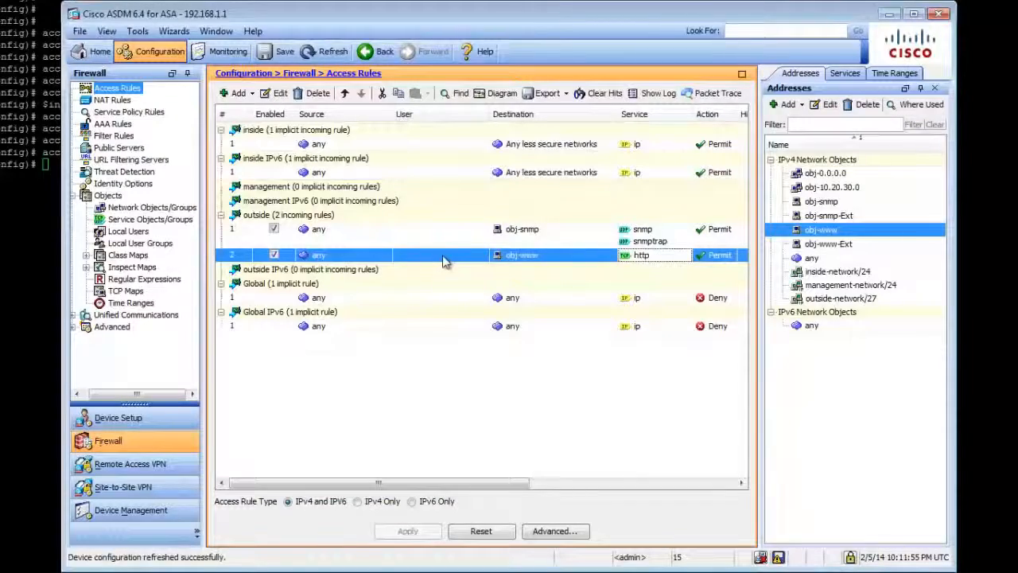
Inspect the settings of the outside access rule for obj-www, close them unchanged, and compare the obj-snmp and obj-www rules.
{"action": "left_click", "coordinate": [312, 258]}
{"action": "left_click", "coordinate": [274, 93]}
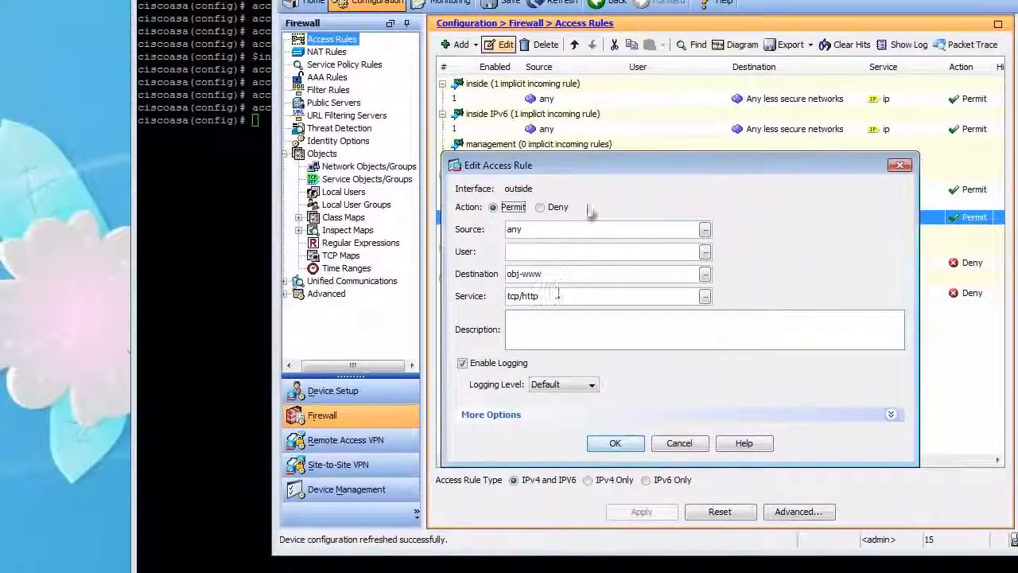
{"action": "left_click_drag", "start_coordinate": [711, 169], "coordinate": [707, 217]}
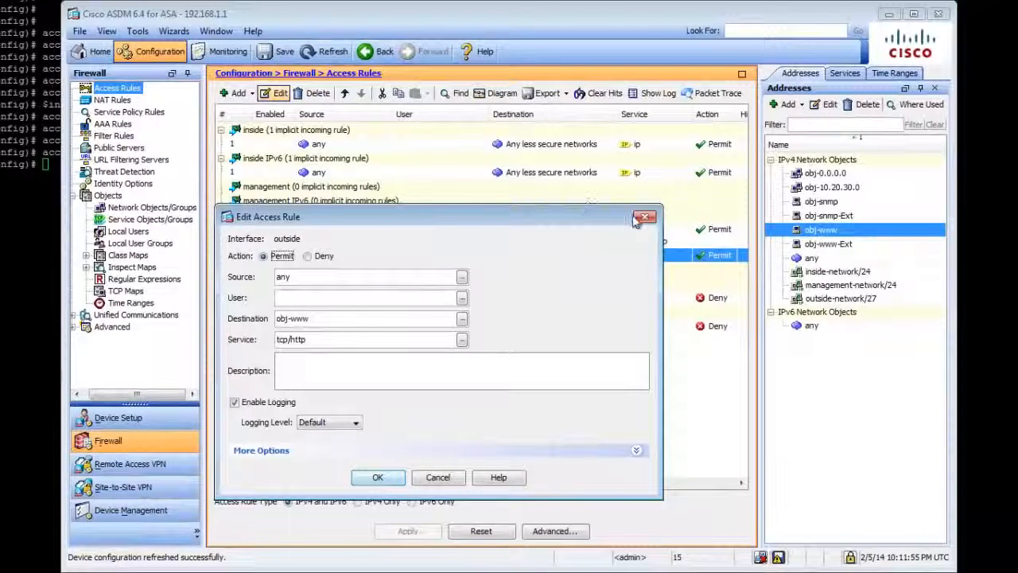
{"action": "left_click", "coordinate": [644, 216]}
{"action": "left_click", "coordinate": [532, 233]}
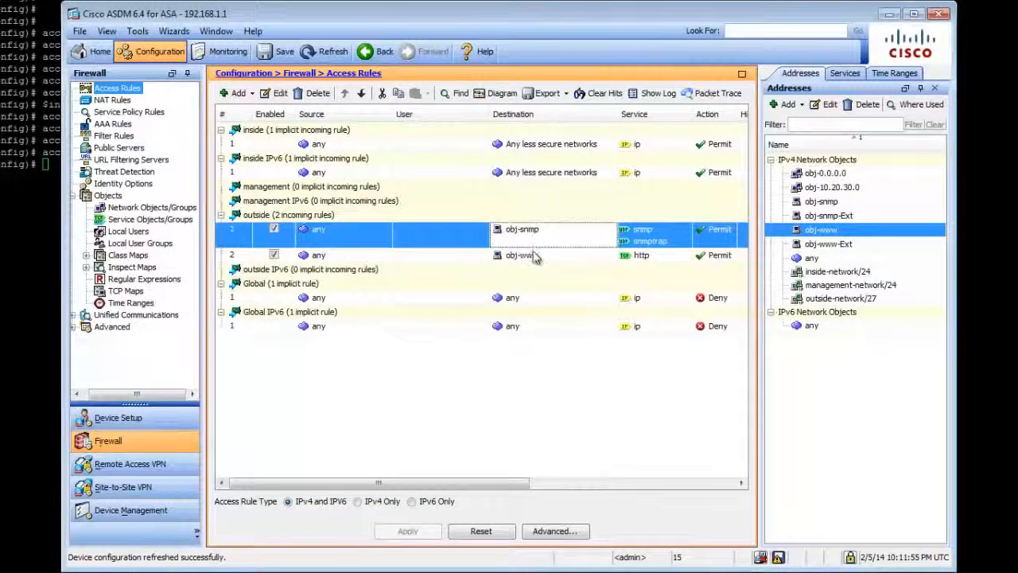
{"action": "left_click", "coordinate": [534, 252]}
Review the NAT rules and the Public Servers list for the obj-snmp and obj-www entries.
{"action": "left_click", "coordinate": [112, 101]}
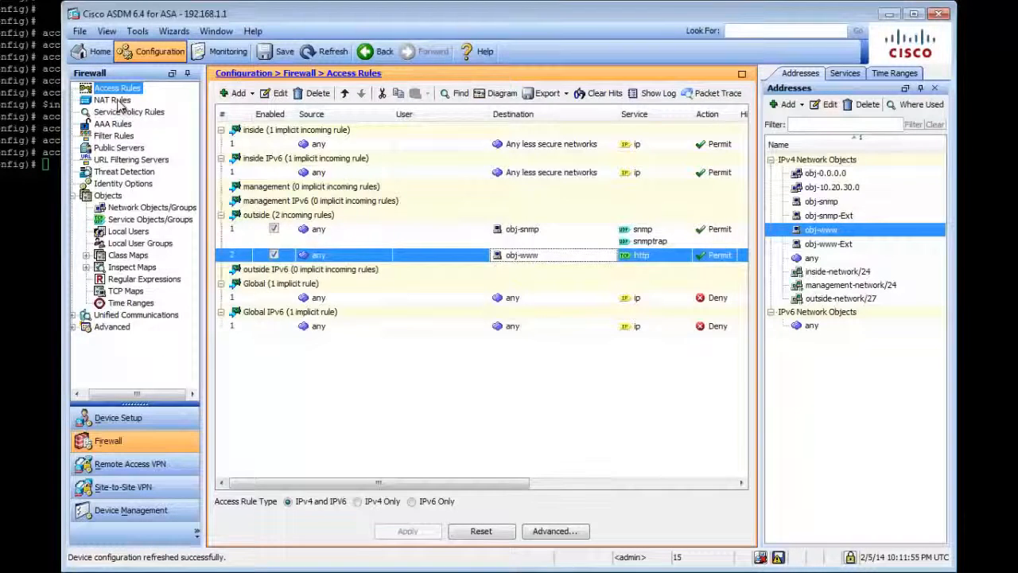
{"action": "left_click", "coordinate": [458, 189]}
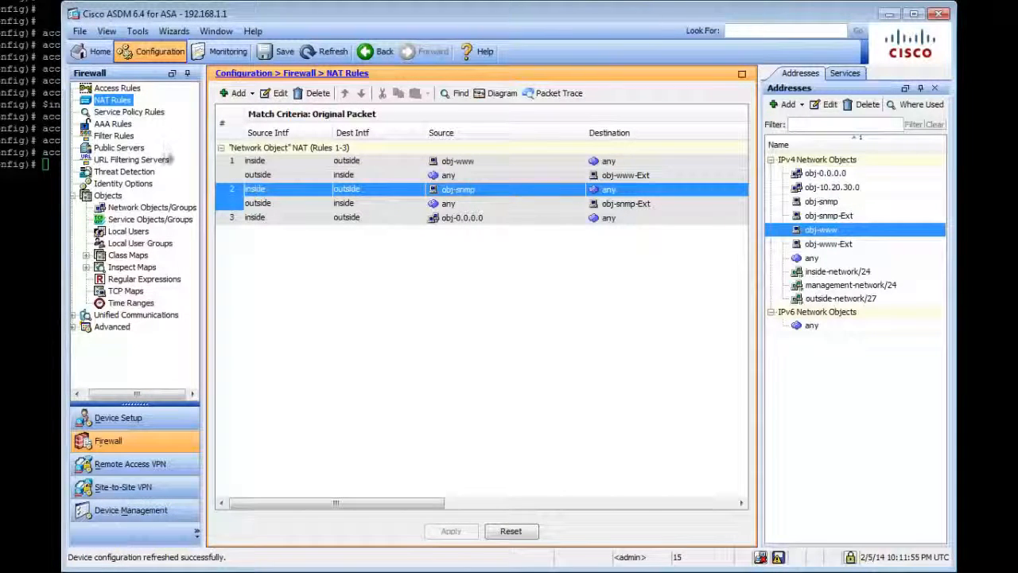
{"action": "left_click", "coordinate": [125, 148]}
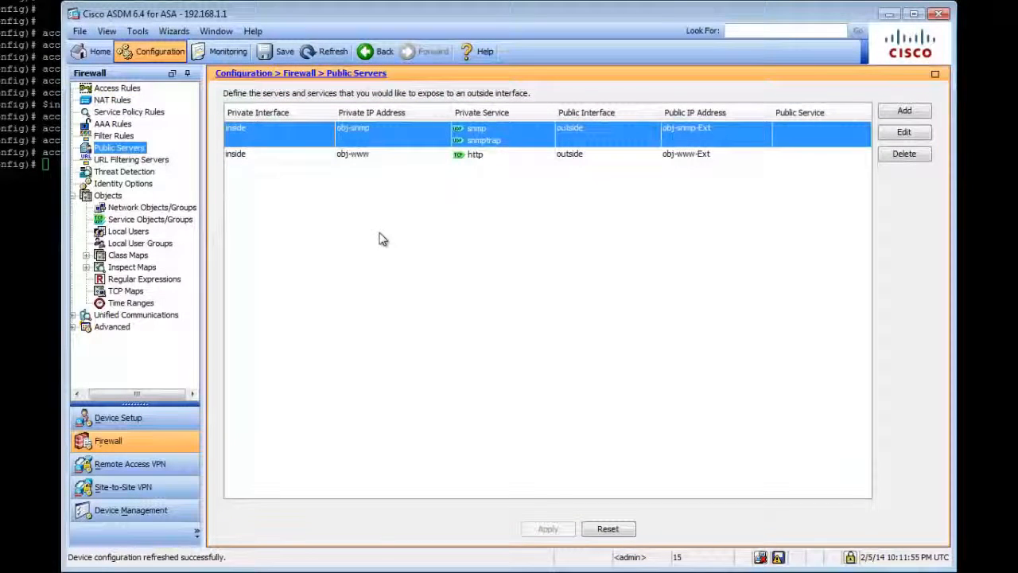